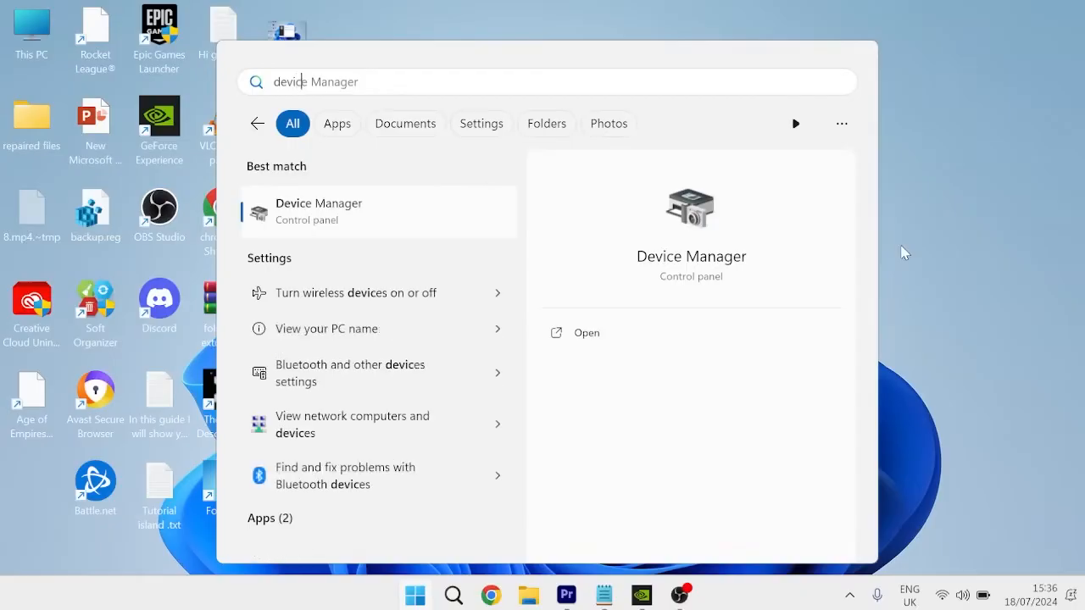
- In Device Manager, run an automatic driver search for the NVIDIA GeForce GTX 1660 Ti display adapter and close the window
left_click(405, 213)
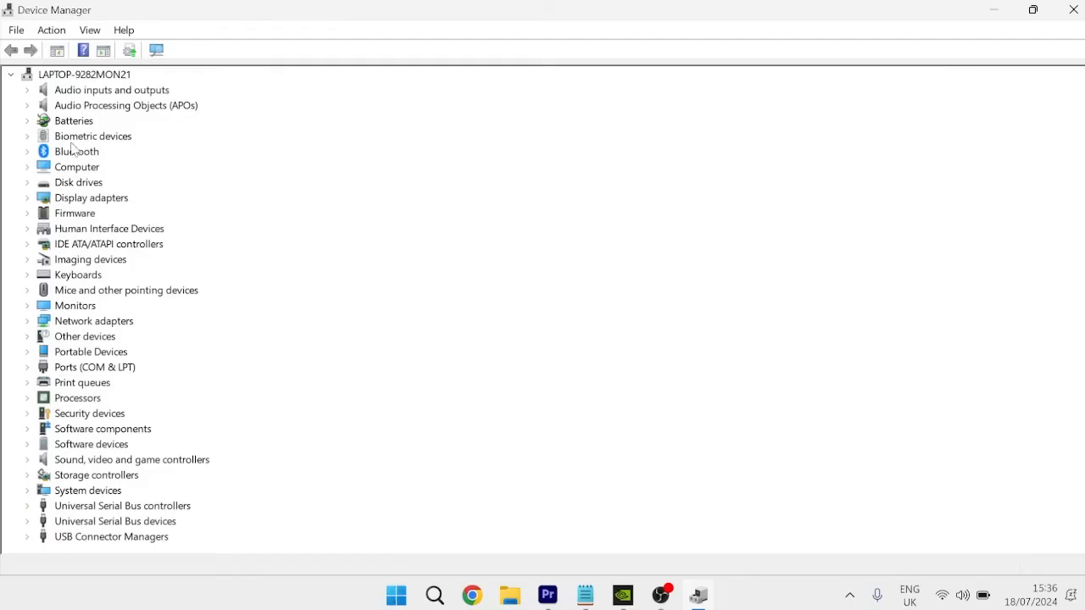
left_click(28, 199)
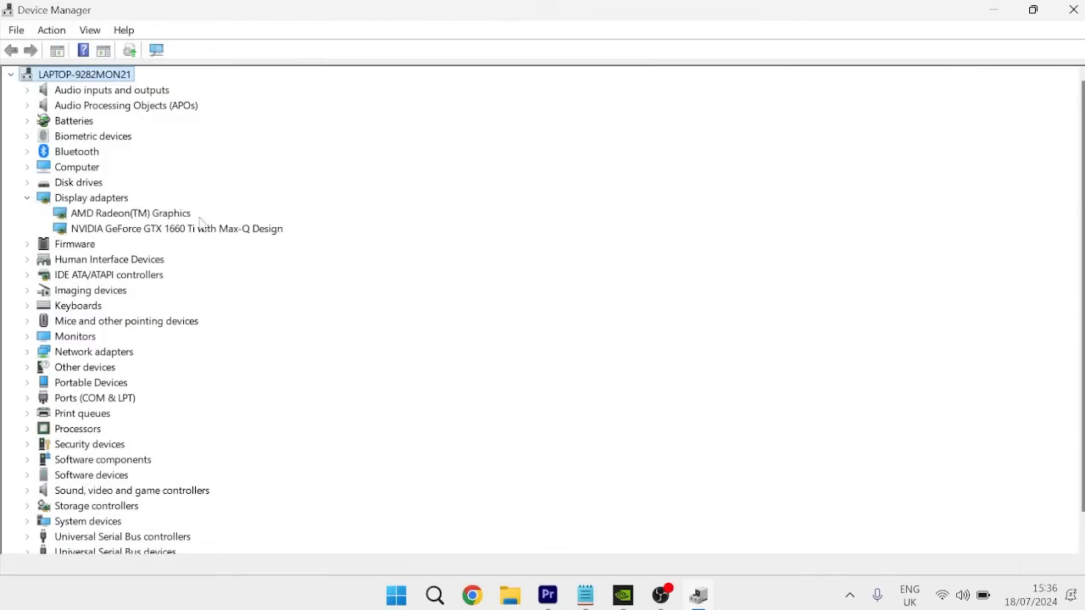
right_click(123, 231)
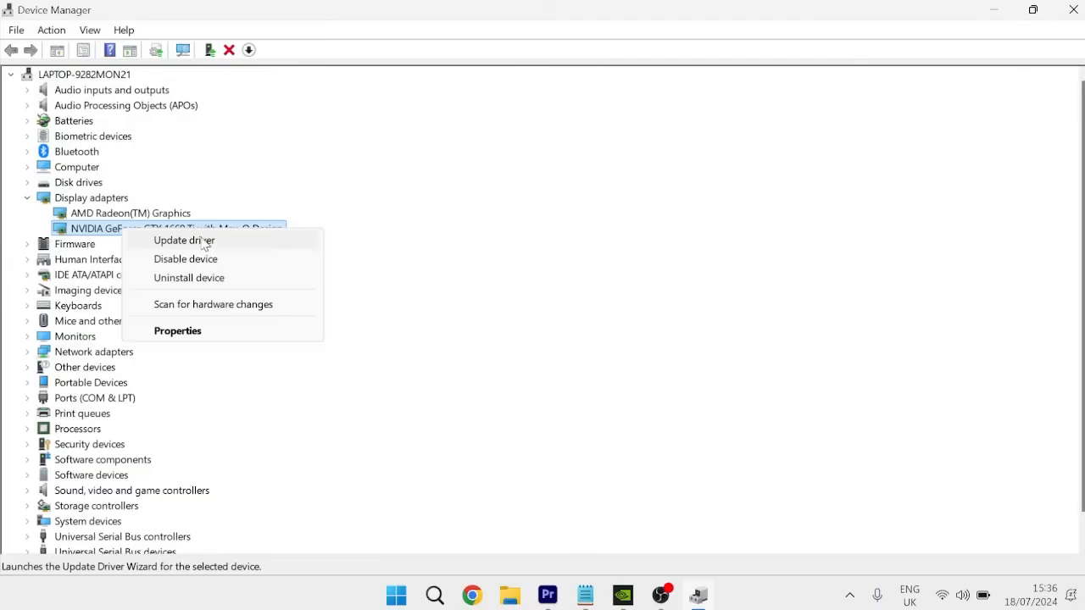
left_click(203, 243)
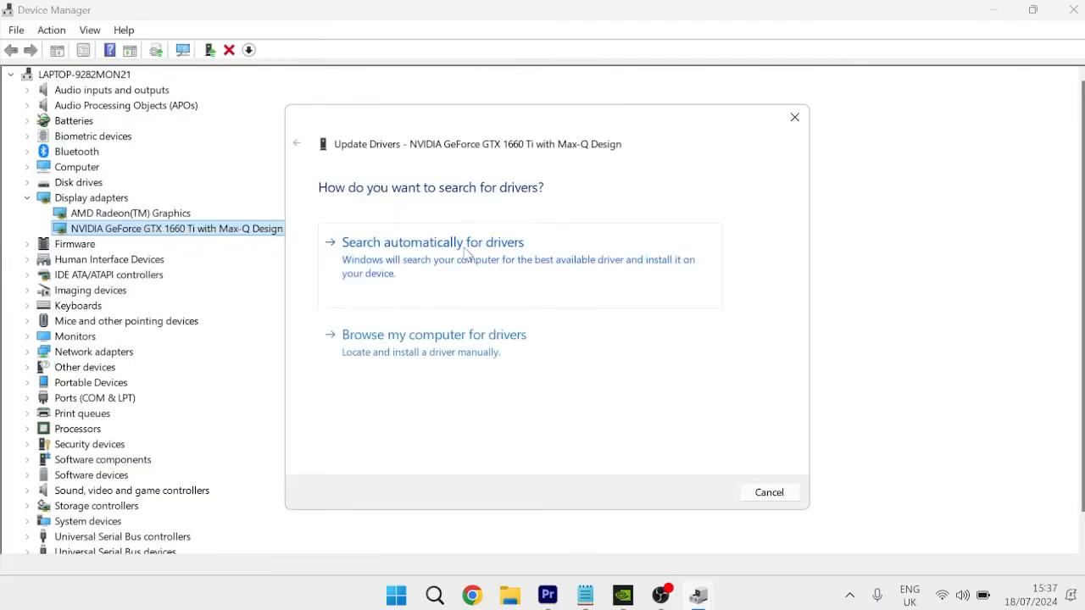
left_click(465, 254)
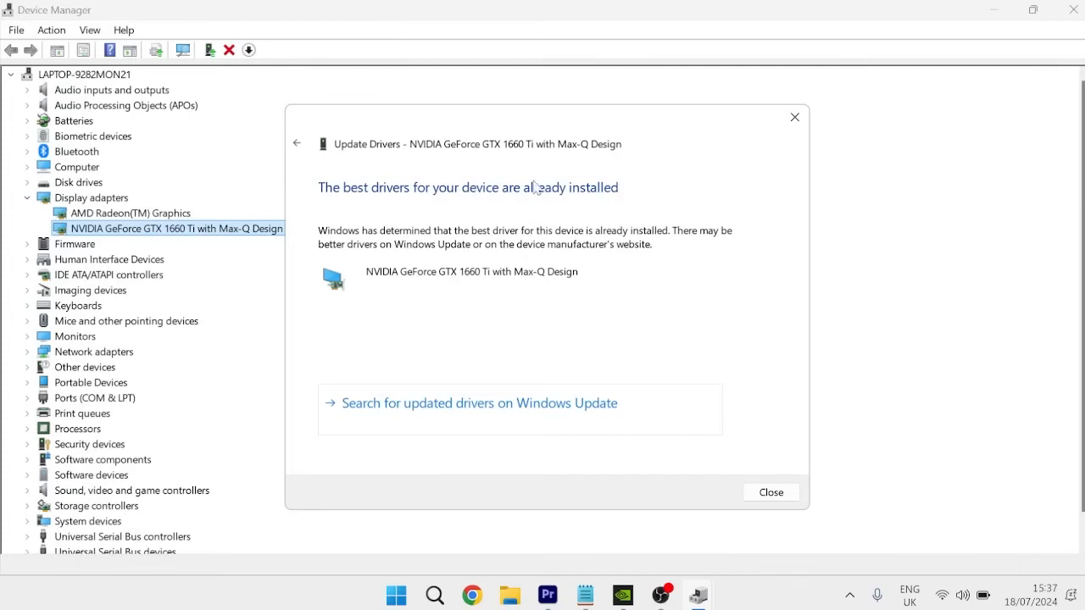
left_click(795, 117)
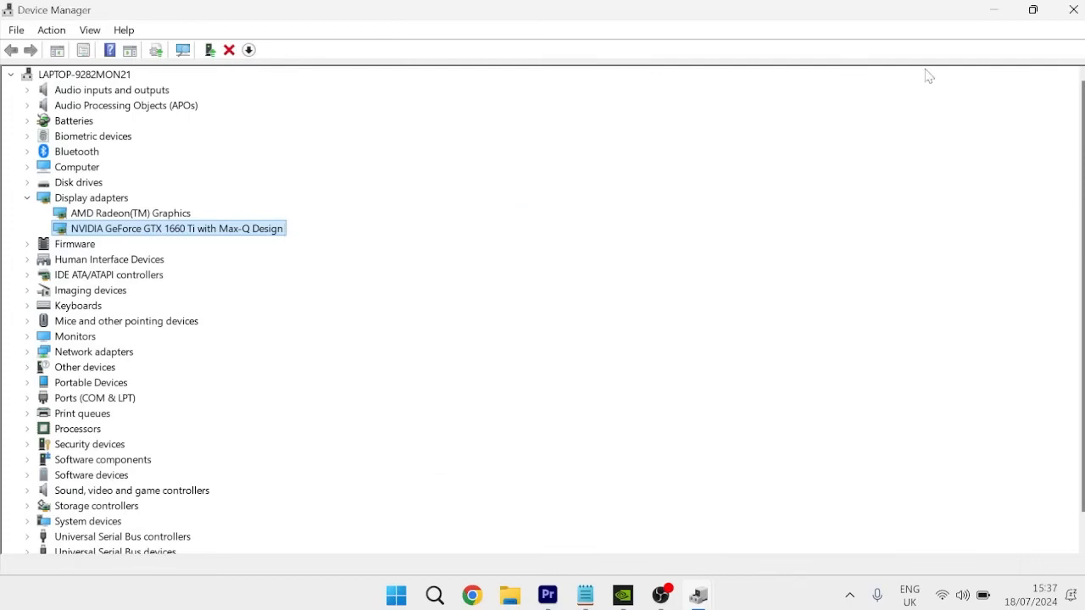
left_click(1071, 10)
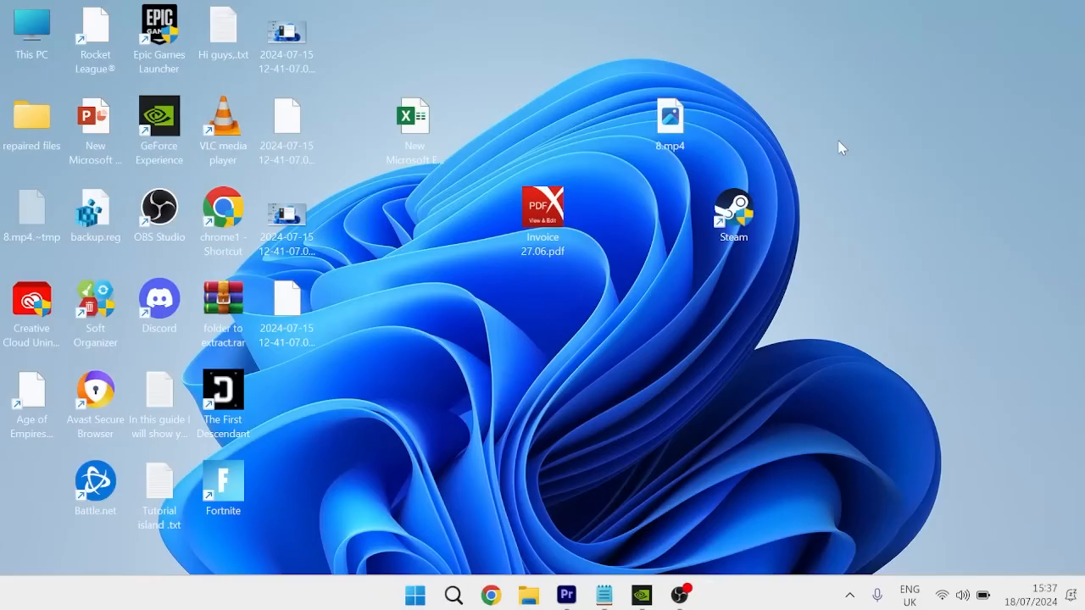
- Open the allowed apps list of Windows Defender Firewall and unlock its settings for changes
key("super")
type("w")
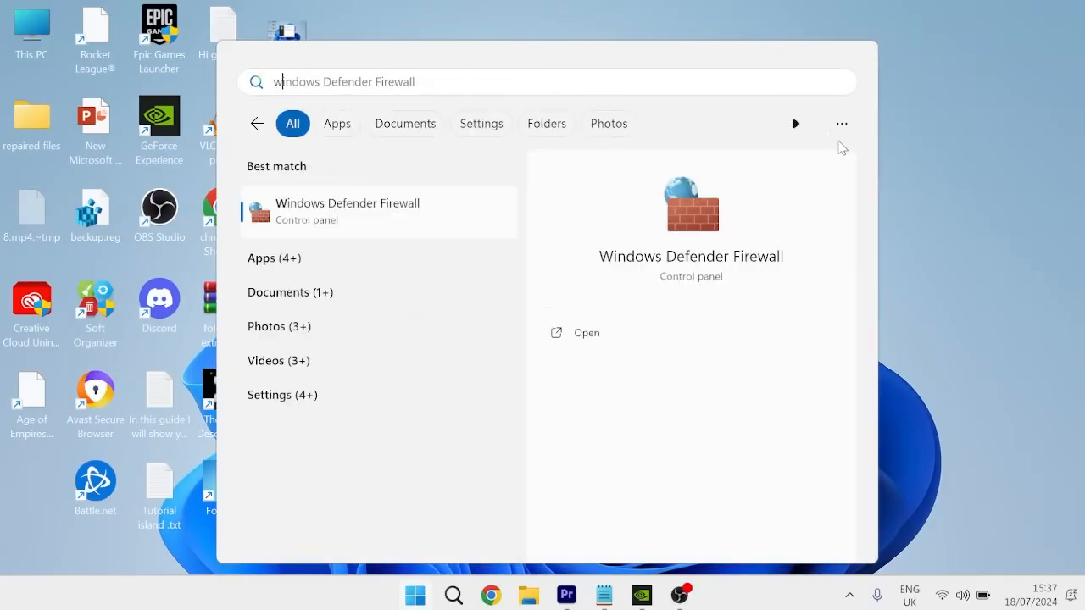
type("indows  de")
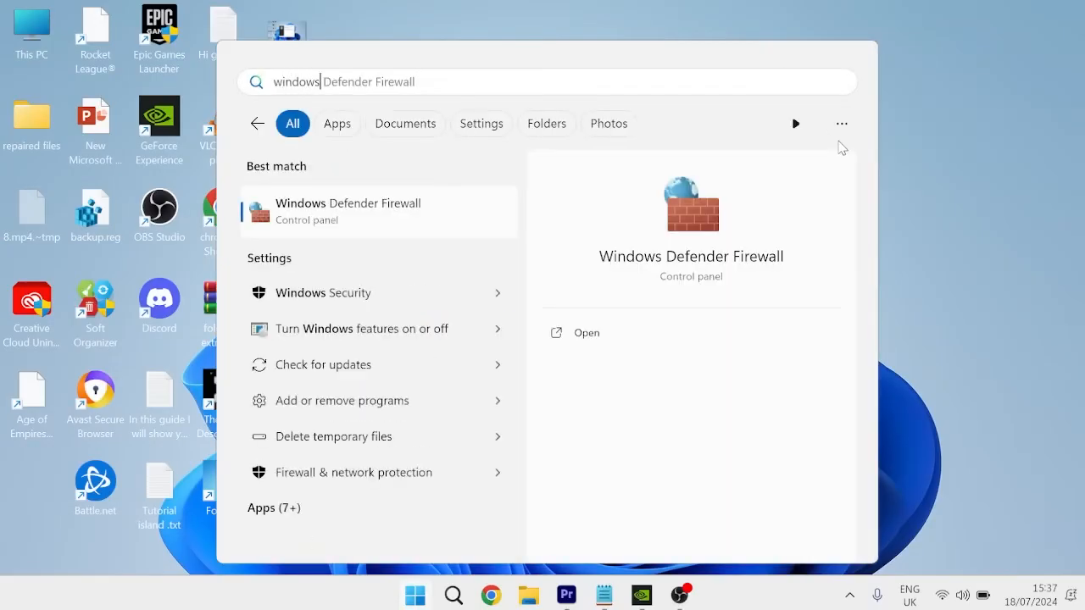
left_click(419, 209)
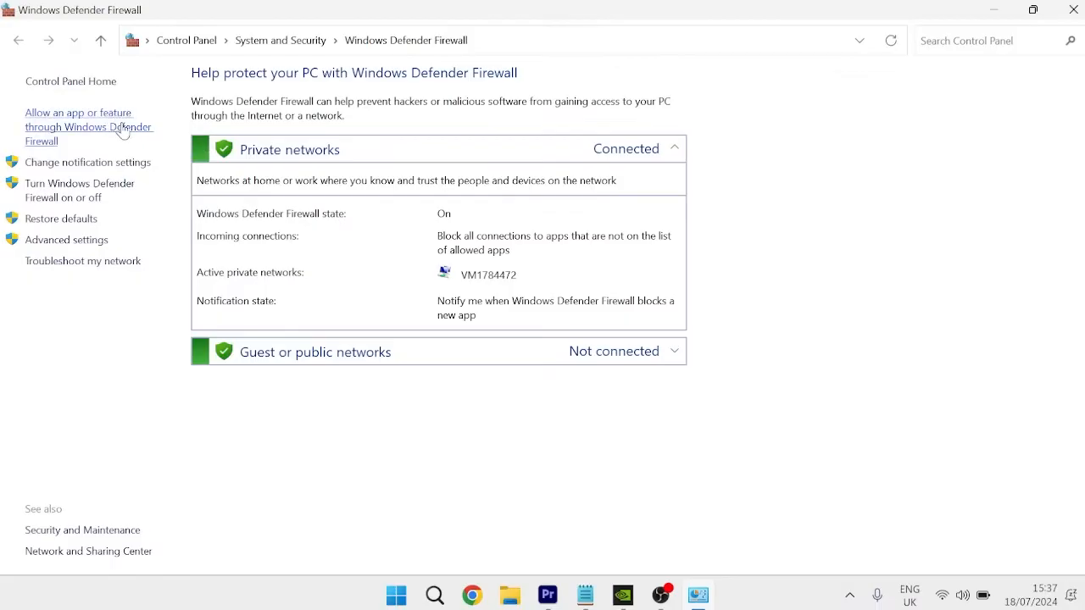
left_click(136, 128)
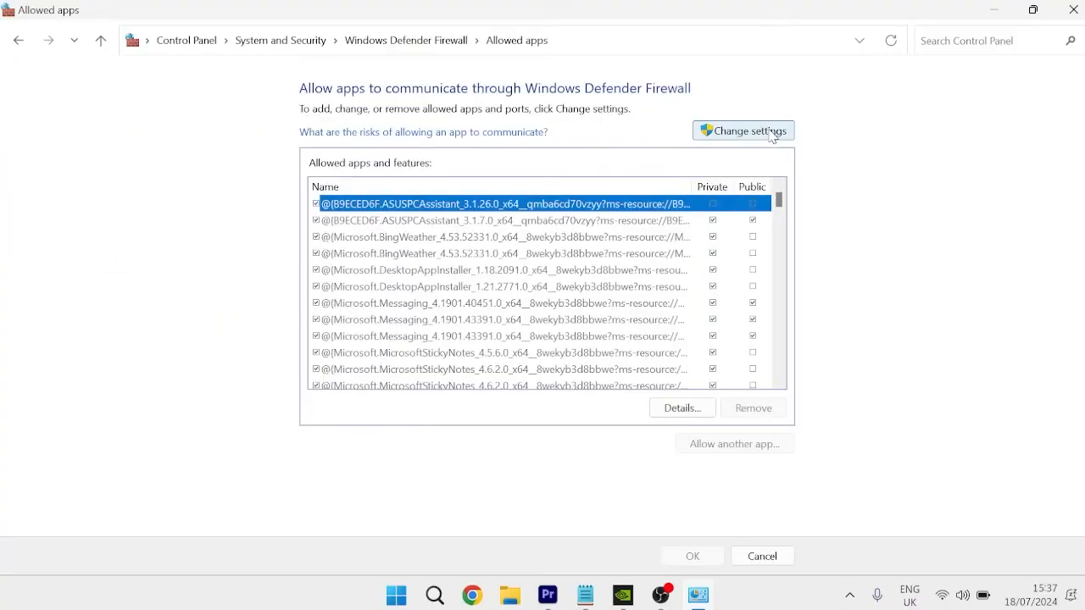
left_click(772, 133)
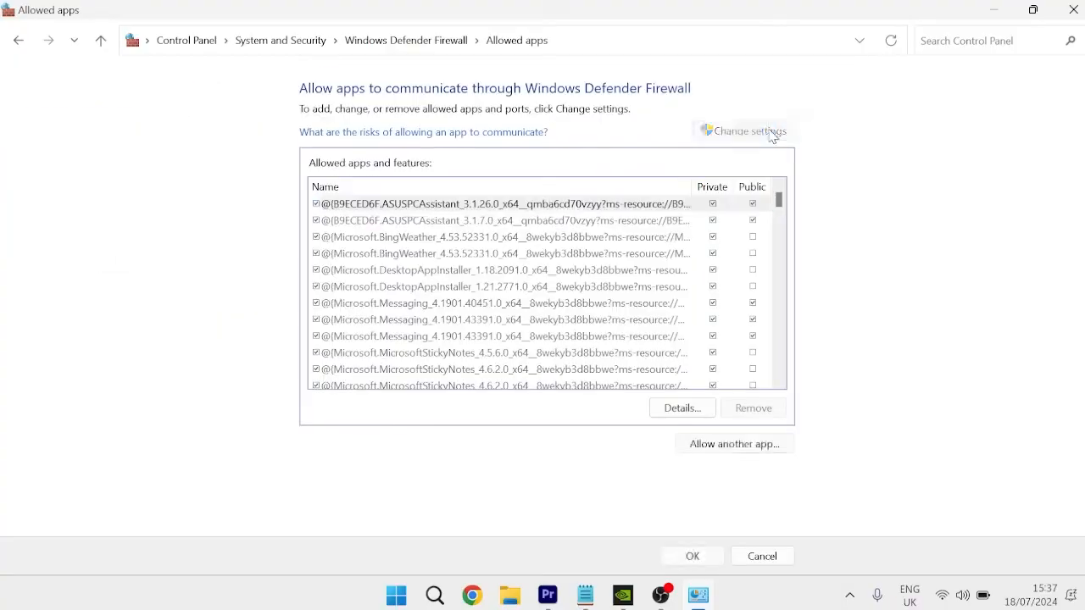
- Start allowing another app and browse to the NVIDIA GeForce Experience folder under Program Files\NVIDIA Corporation on drive C
left_click(717, 447)
left_click(673, 375)
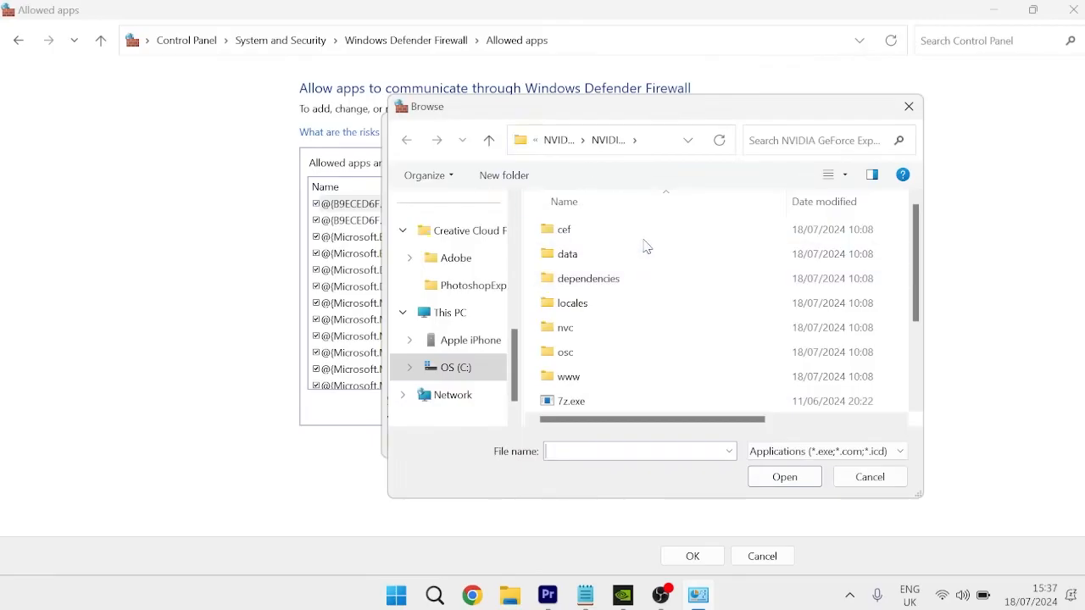
left_click(456, 370)
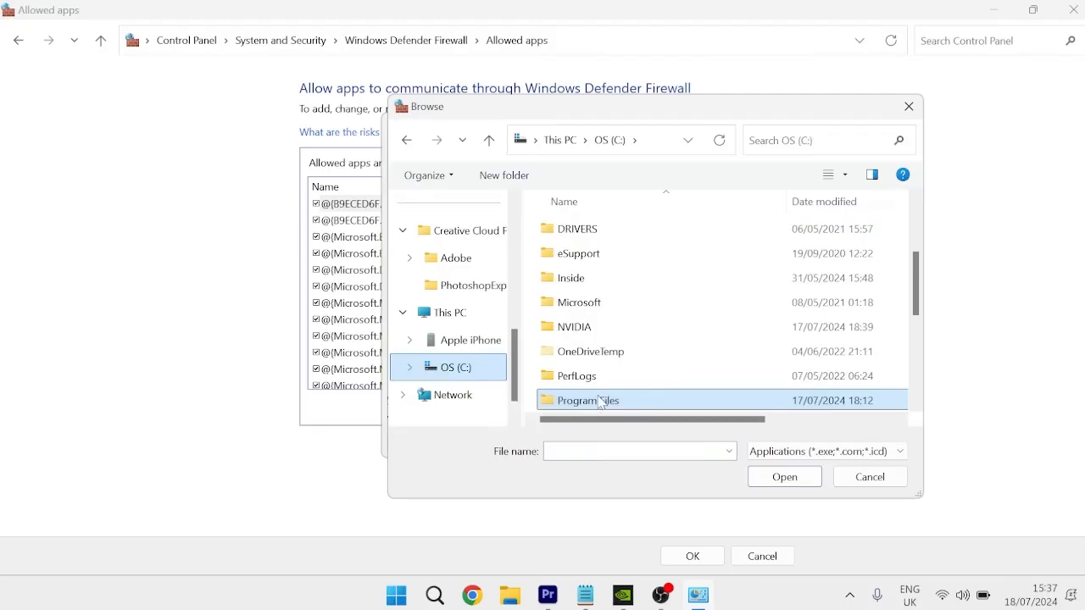
double_click(600, 401)
scroll(646, 303, "down", 7)
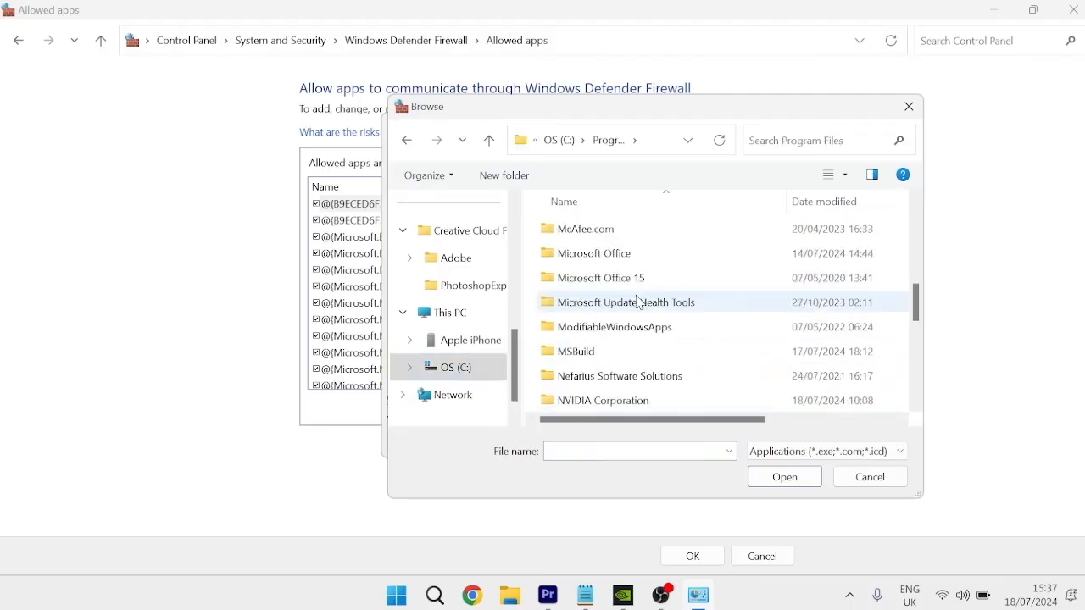
scroll(638, 303, "down", 1)
double_click(611, 327)
left_click(604, 355)
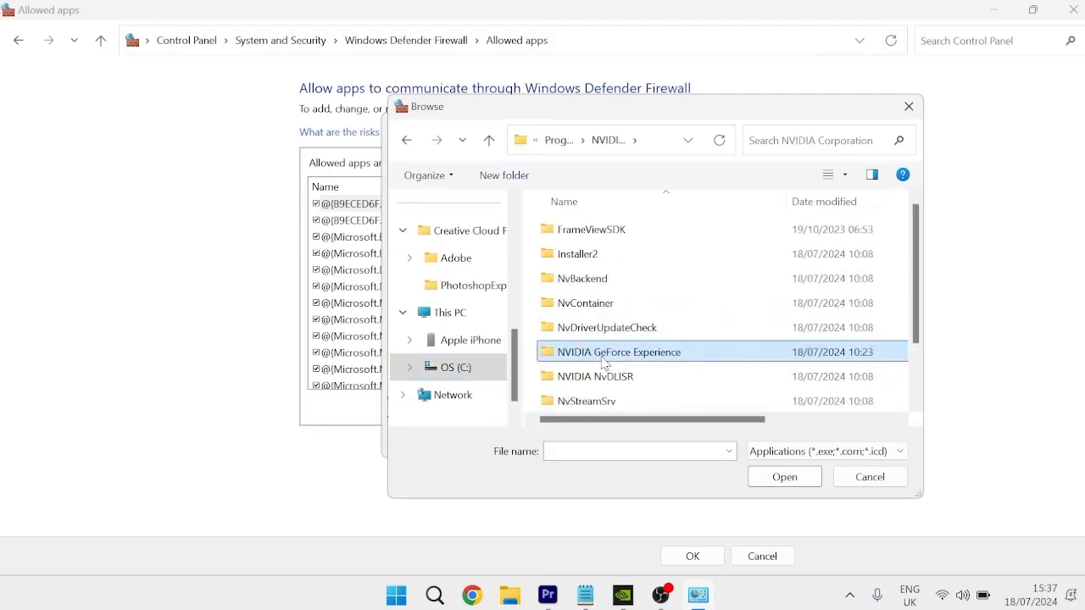
double_click(571, 358)
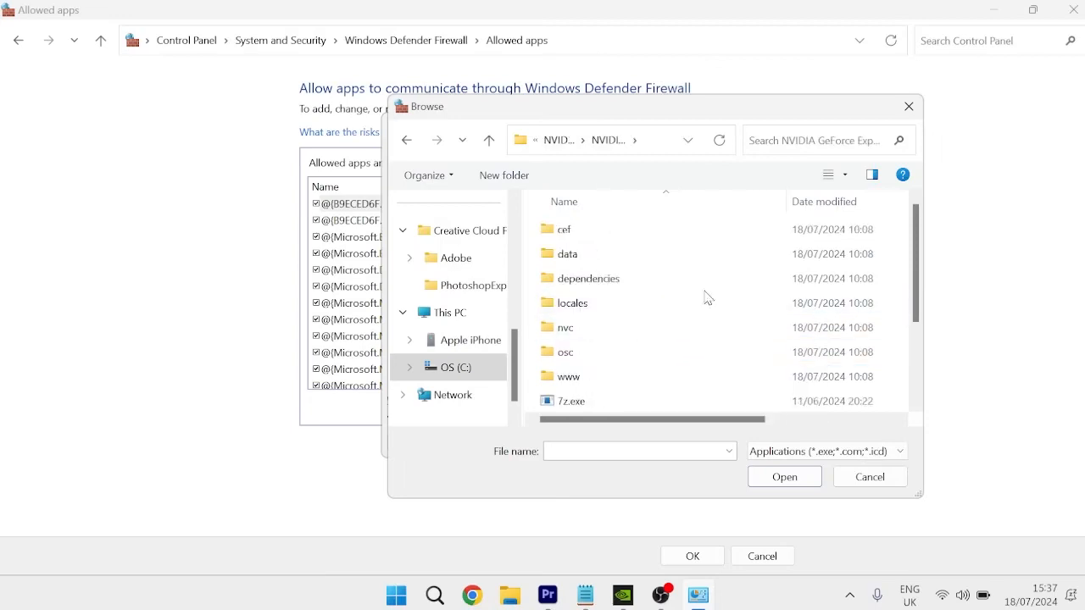
- Choose NVIDIA GeForce Experience.exe and add it to the firewall's allowed apps
key("g")
left_click(607, 353)
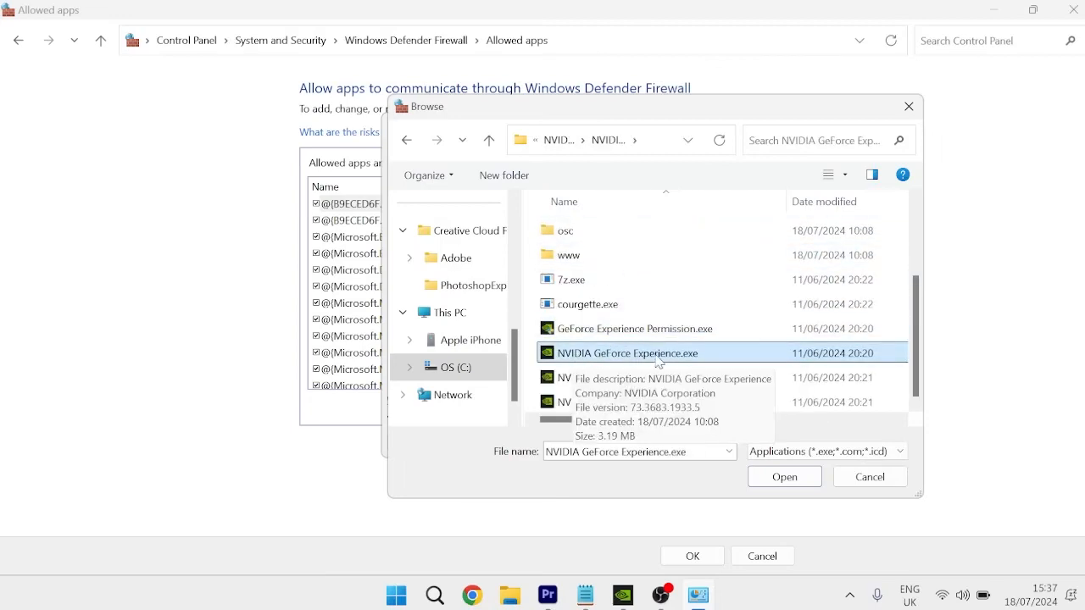
double_click(587, 354)
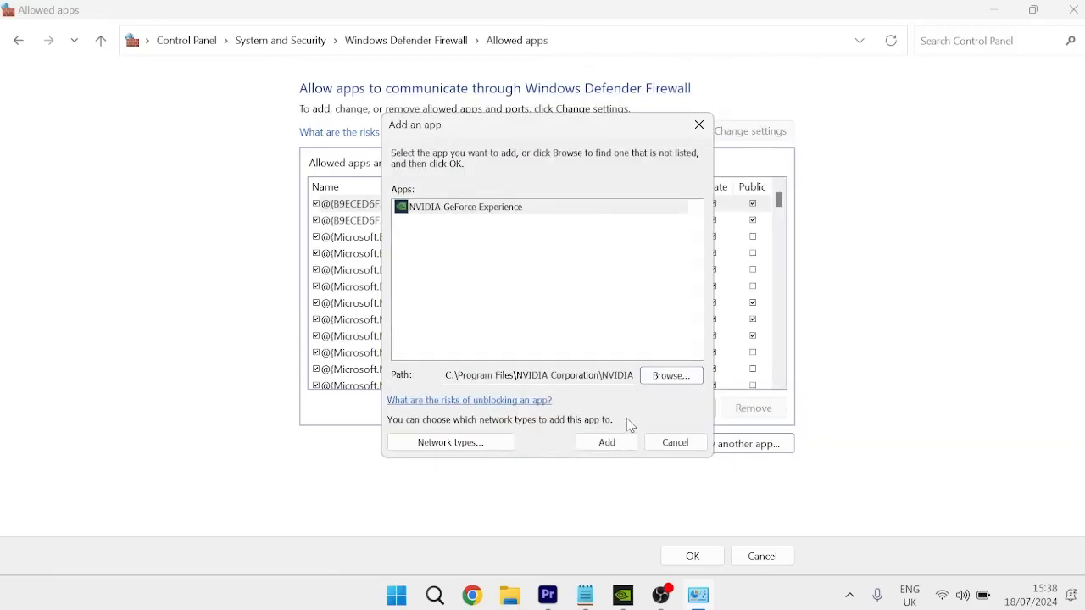
left_click(608, 442)
- Select NVIDIA GeForce Experience in the allowed apps list, save the firewall changes and close the window
left_click_drag(782, 232, 785, 300)
left_click(378, 242)
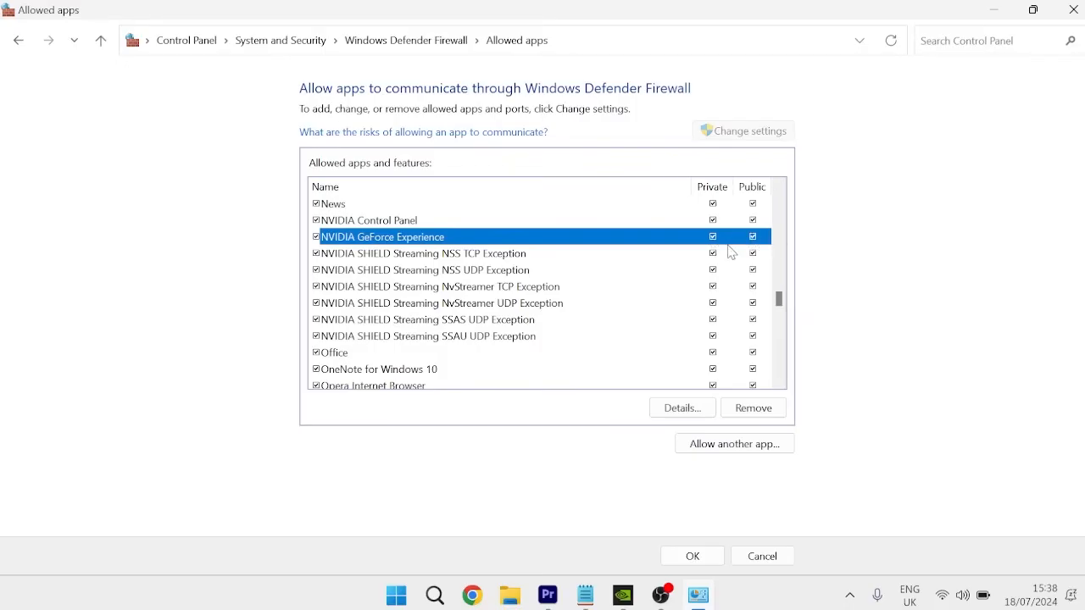
left_click(697, 556)
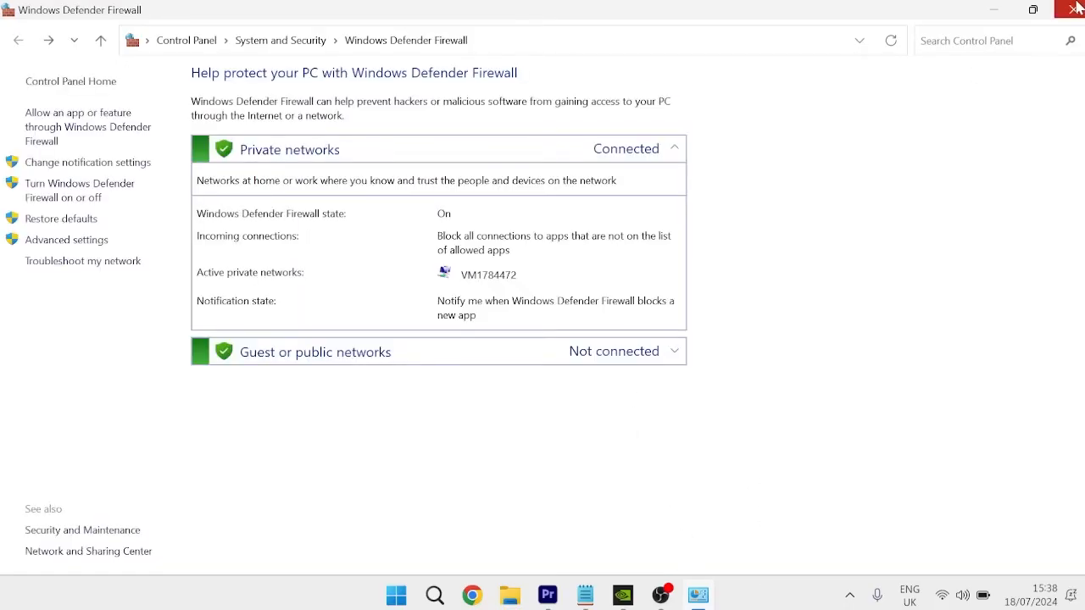
left_click(1075, 9)
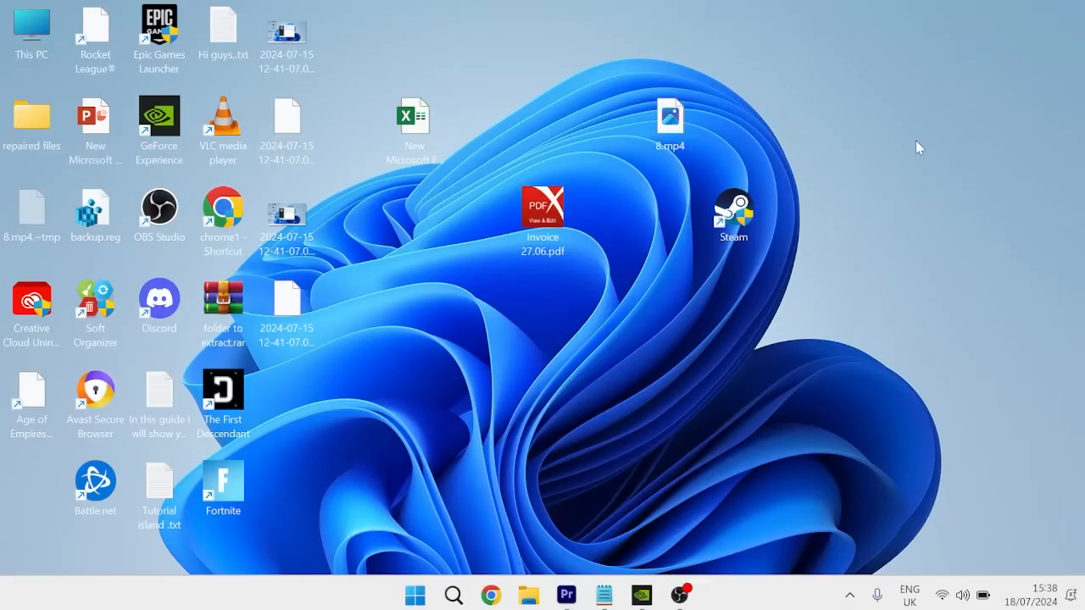
- Open the Services console and locate the NVIDIA services in the list
key("super")
type("services")
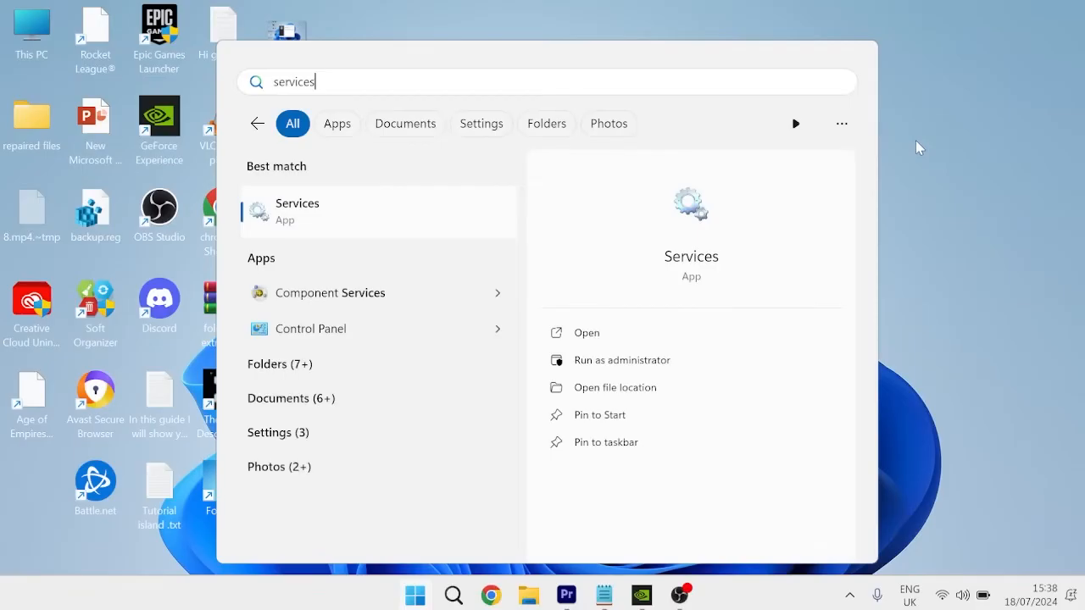
left_click(403, 225)
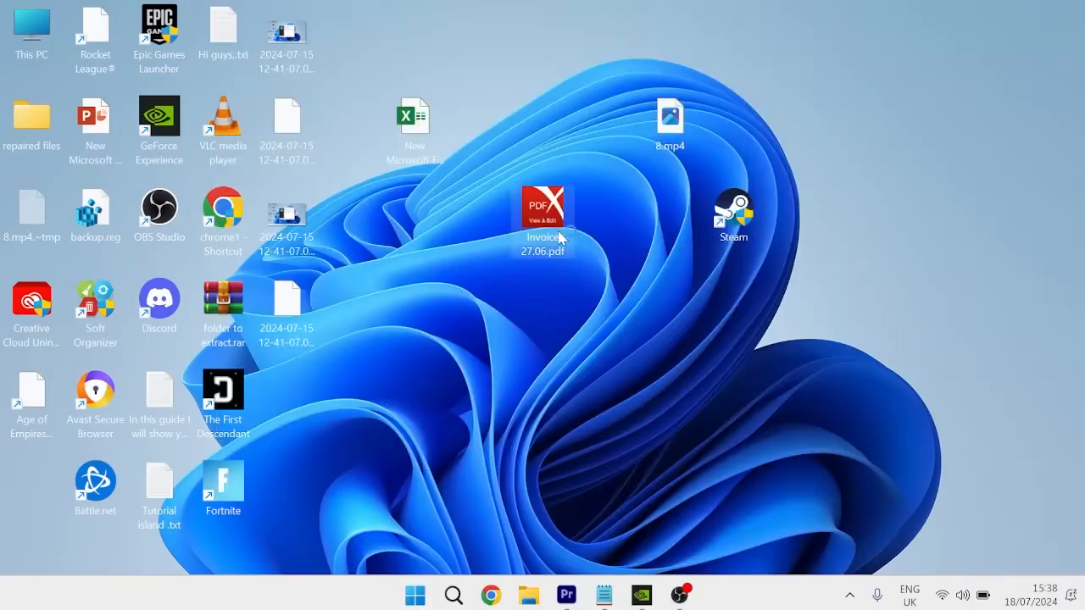
scroll(1081, 161, "down", 10)
left_click_drag(1082, 161, 1077, 316)
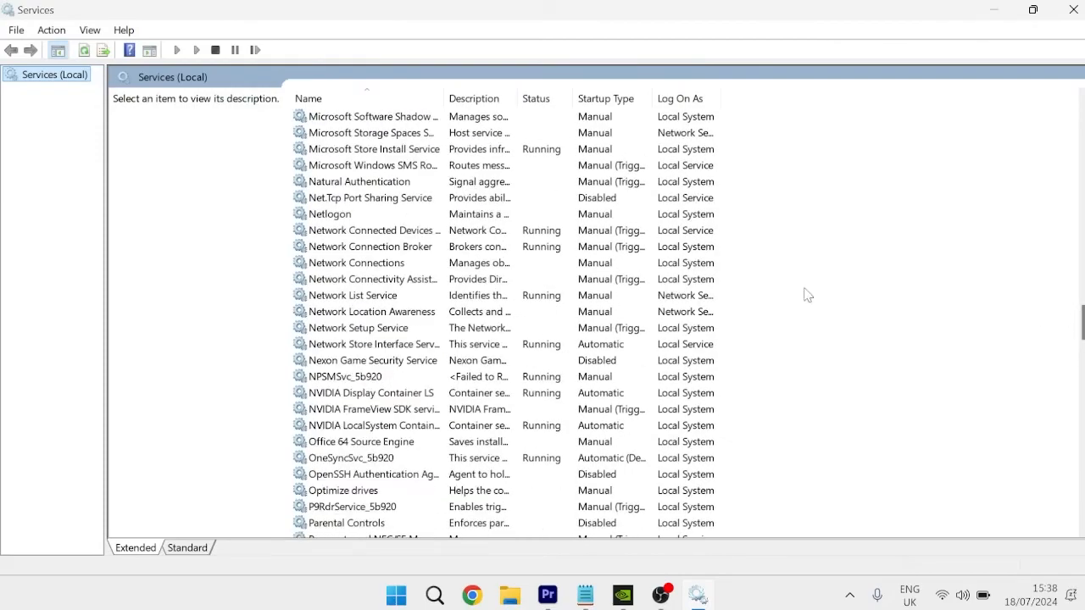
left_click(382, 410)
scroll(382, 412, "down", 1)
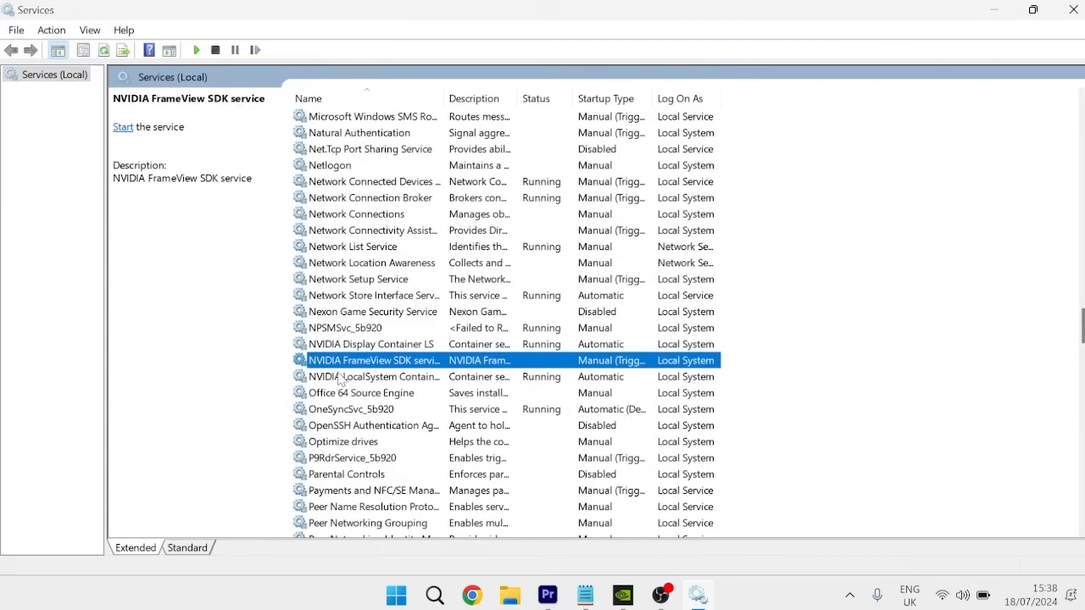
- Restart the NVIDIA Display Container LS service
left_click(337, 333)
left_click(340, 345)
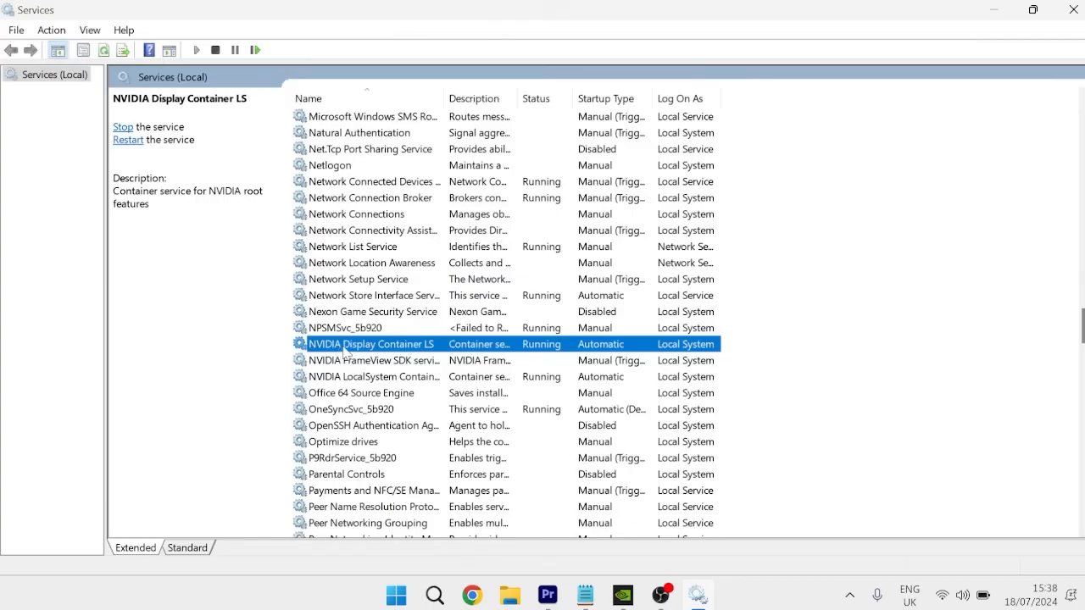
right_click(377, 350)
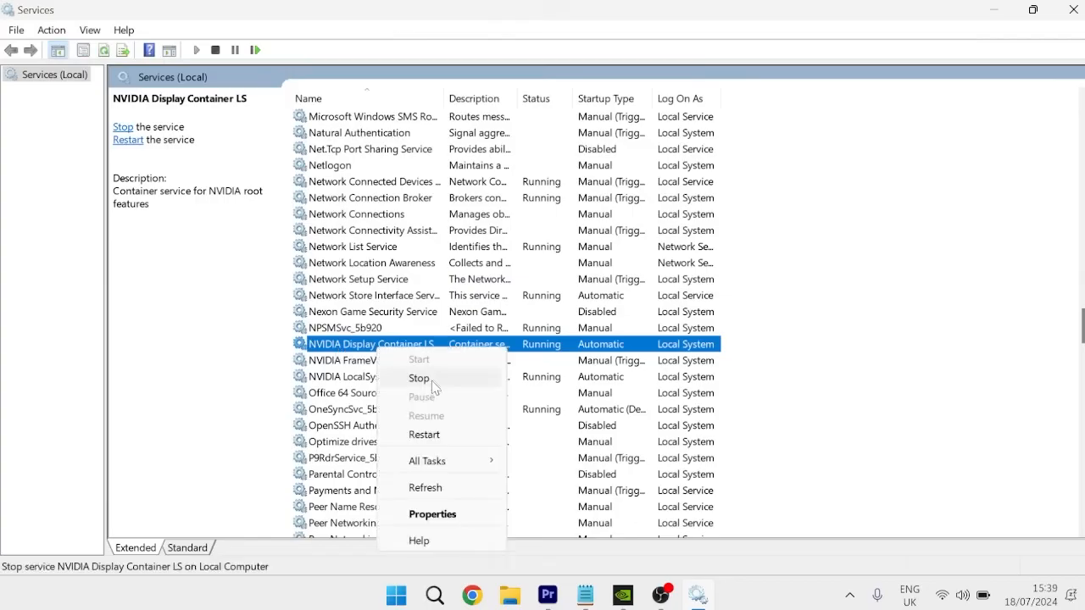
left_click(424, 434)
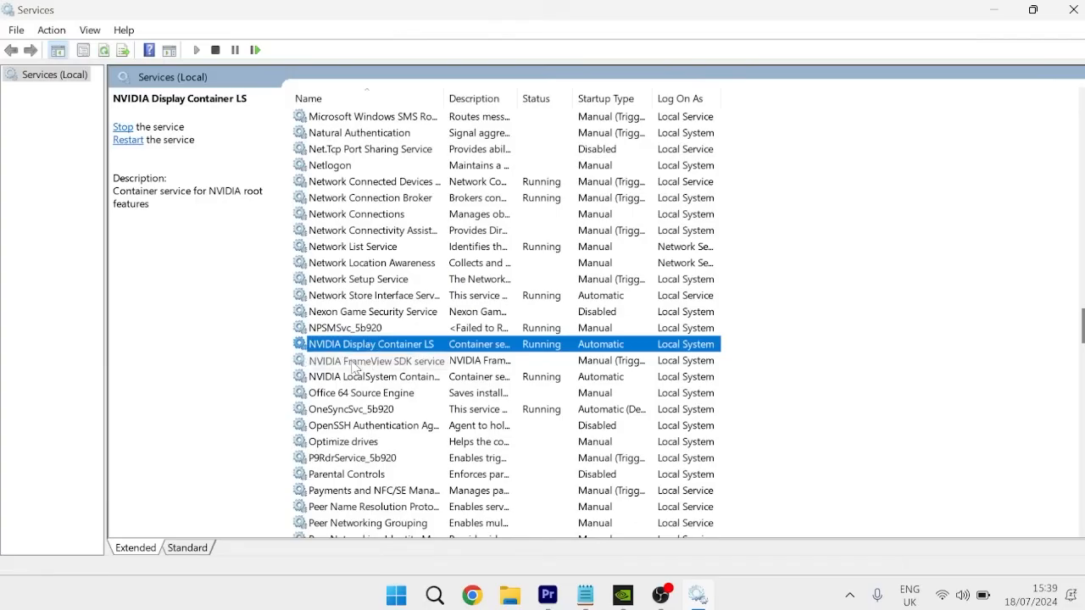
- Start the NVIDIA FrameView SDK service from its properties, accept the dialog and restart the service
left_click(371, 362)
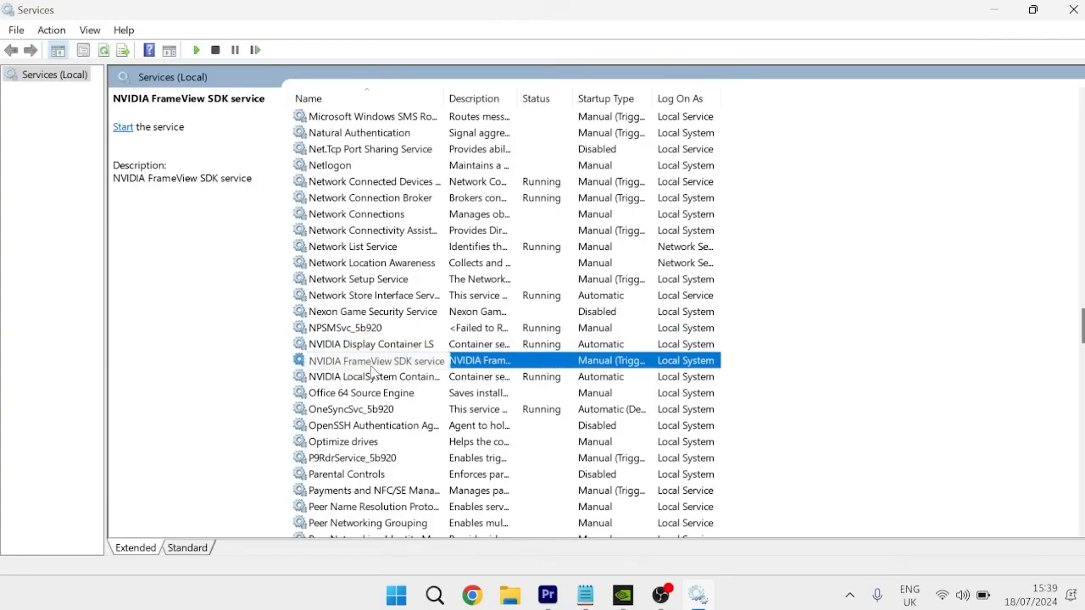
double_click(362, 364)
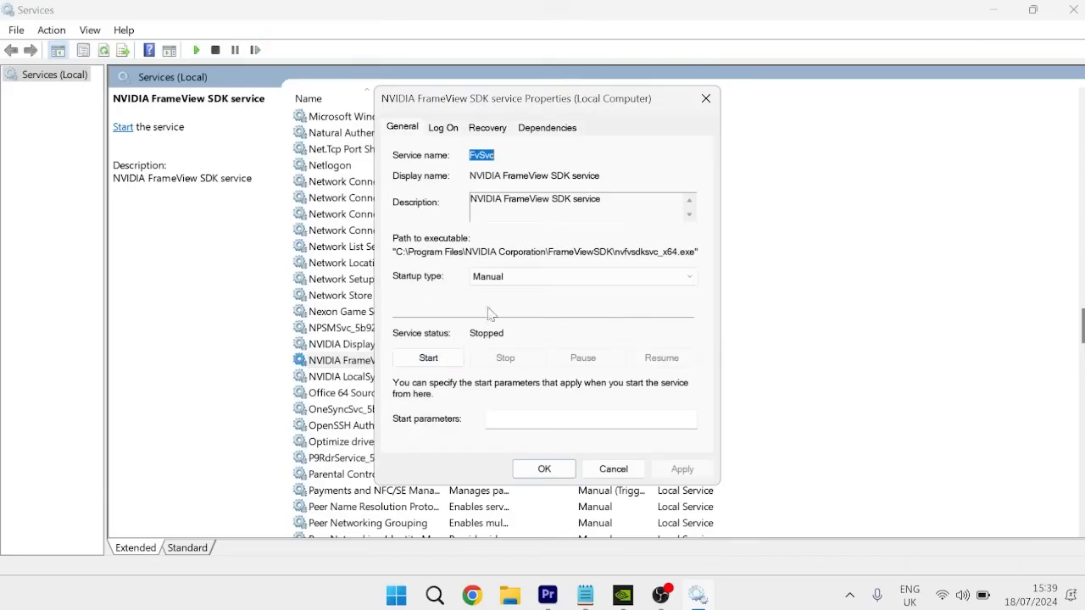
left_click(428, 358)
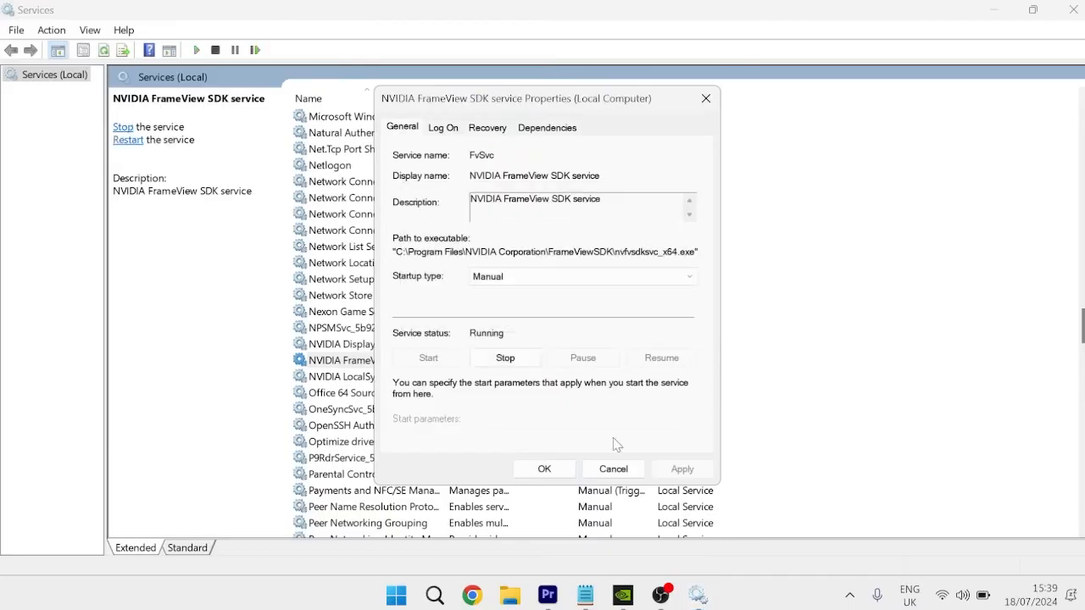
left_click(544, 469)
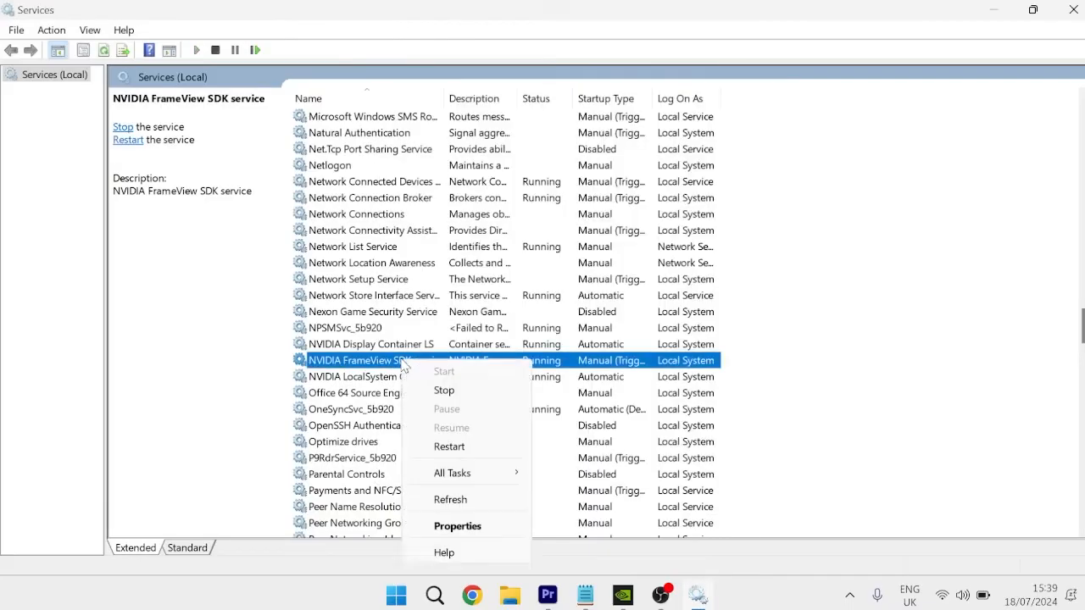
right_click(404, 364)
left_click(490, 449)
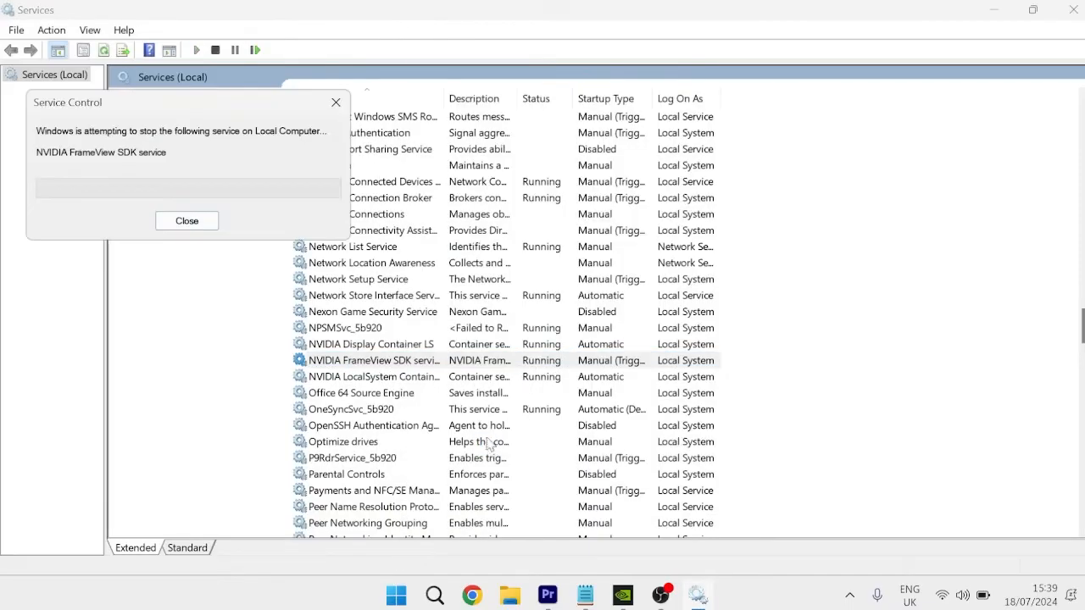
- Restart the NVIDIA LocalSystem Container service and close the Services console
left_click(385, 378)
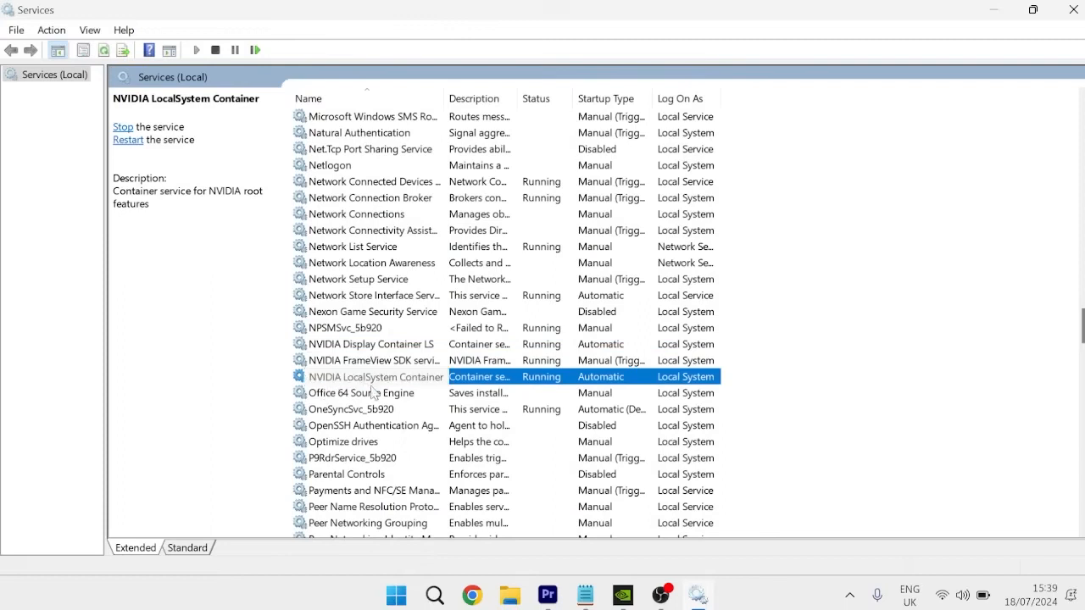
right_click(344, 381)
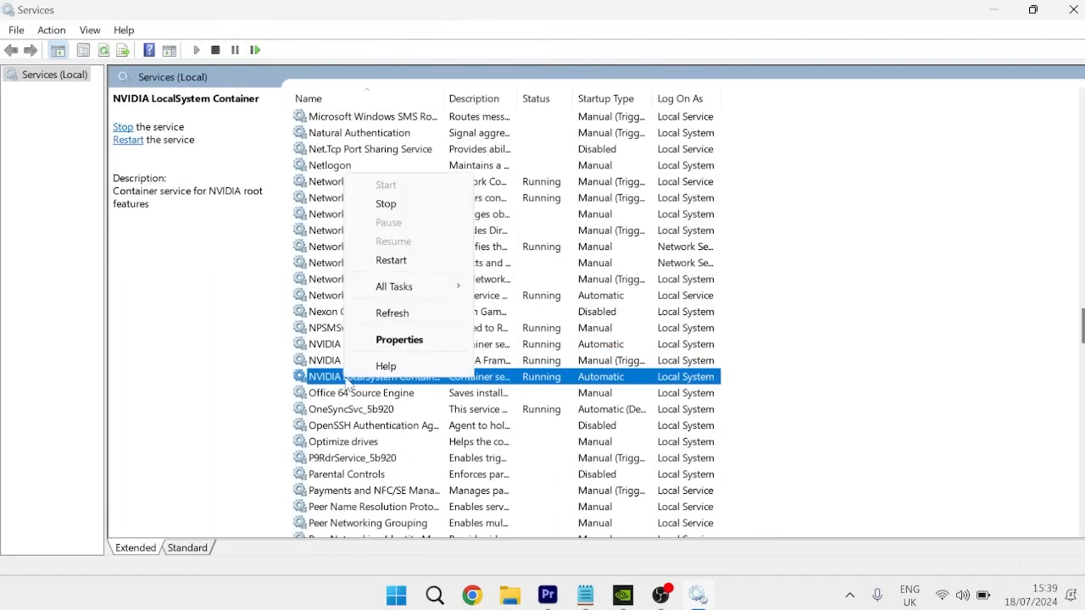
left_click(409, 264)
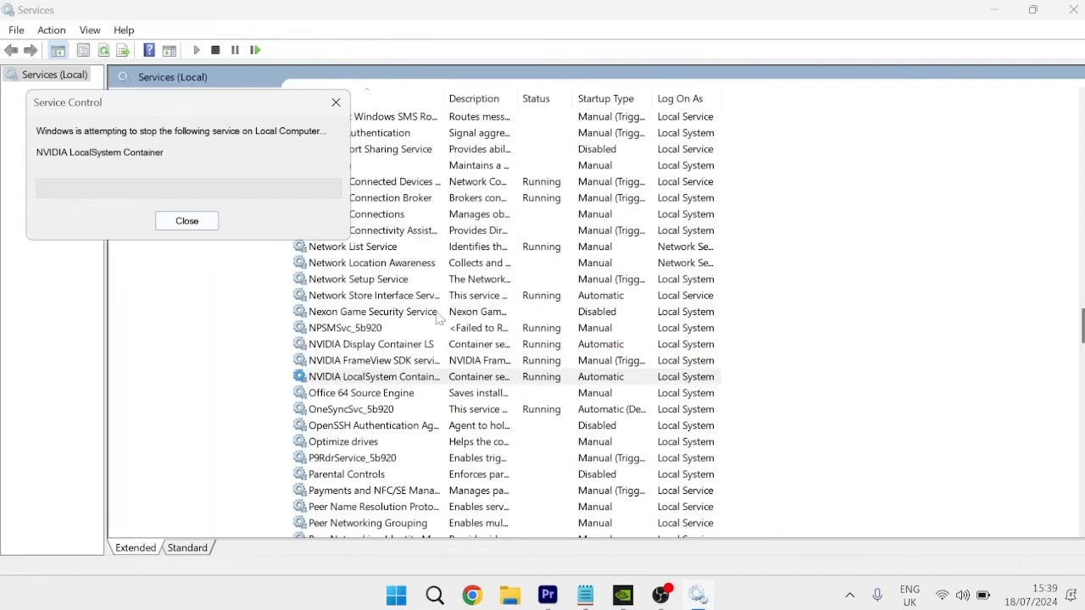
left_click(528, 360)
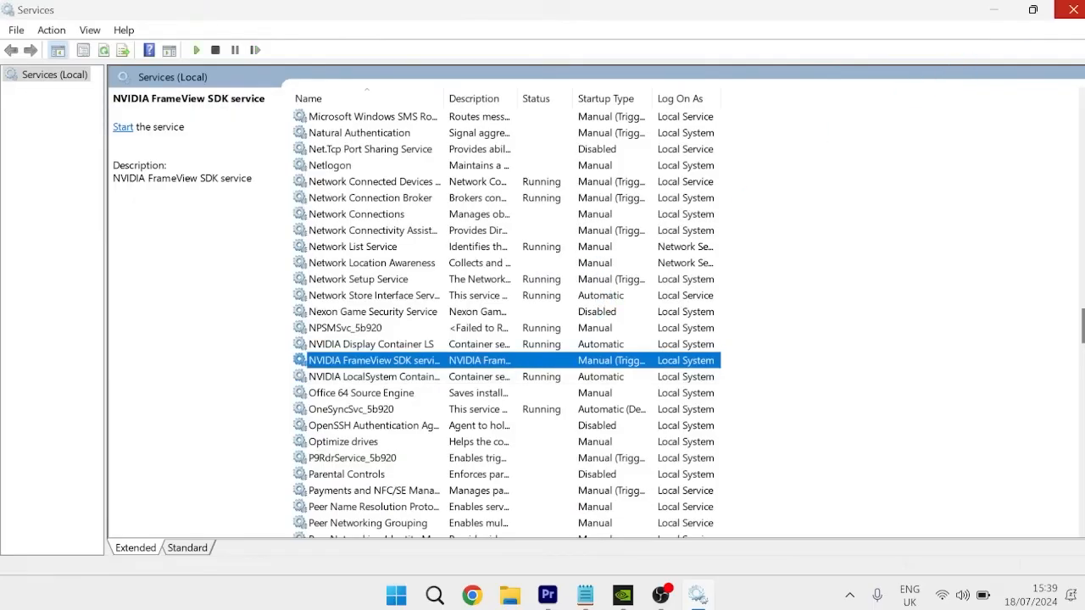
left_click(1073, 9)
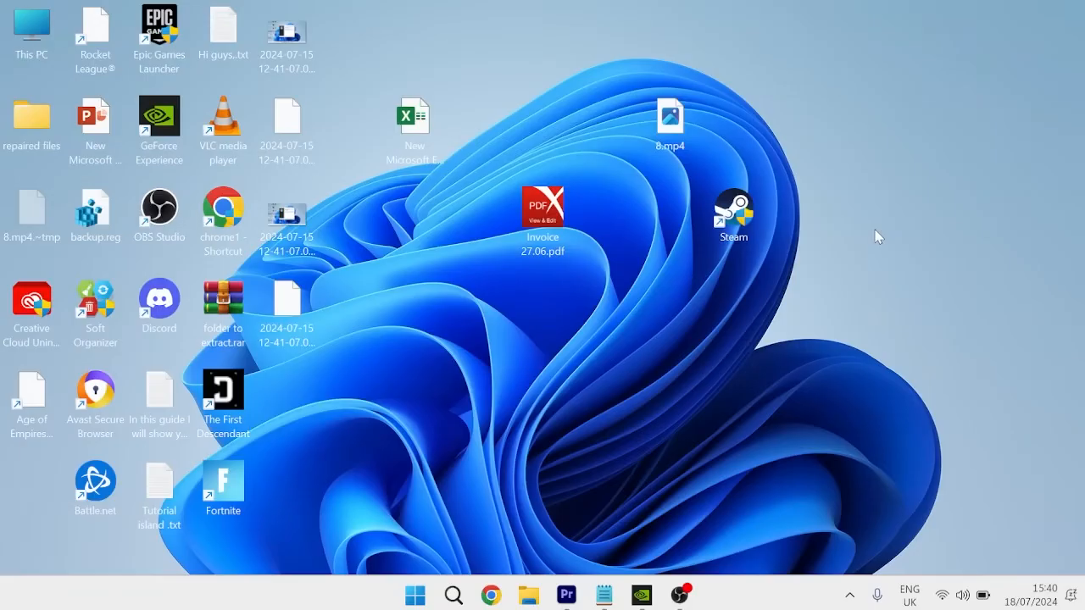
- Open the Run dialog and run %localappdata% to show the local application data folder
key("super")
type("run")
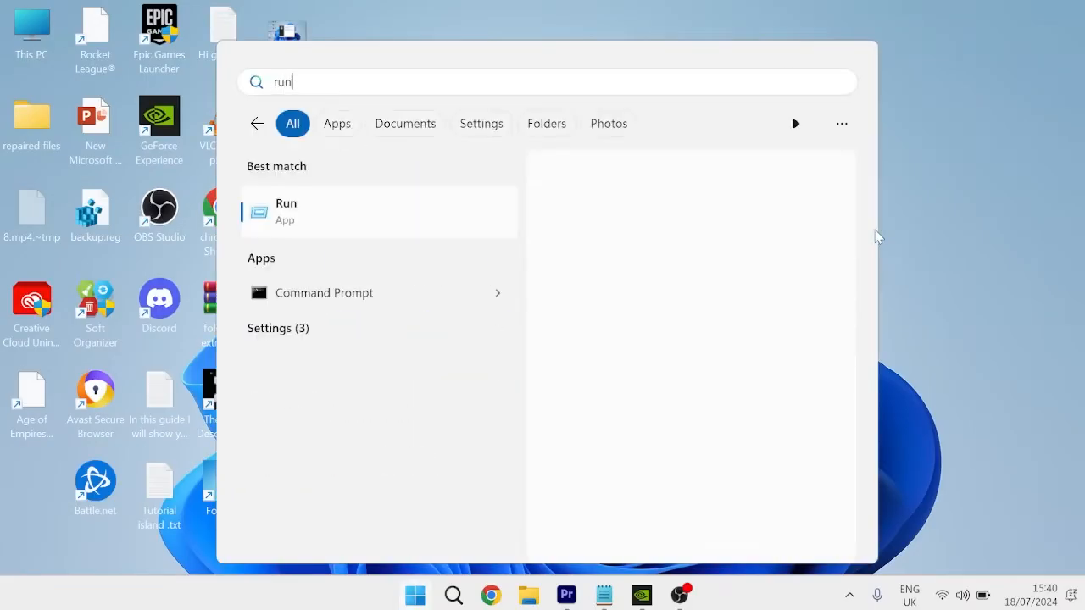
left_click(375, 218)
type("%")
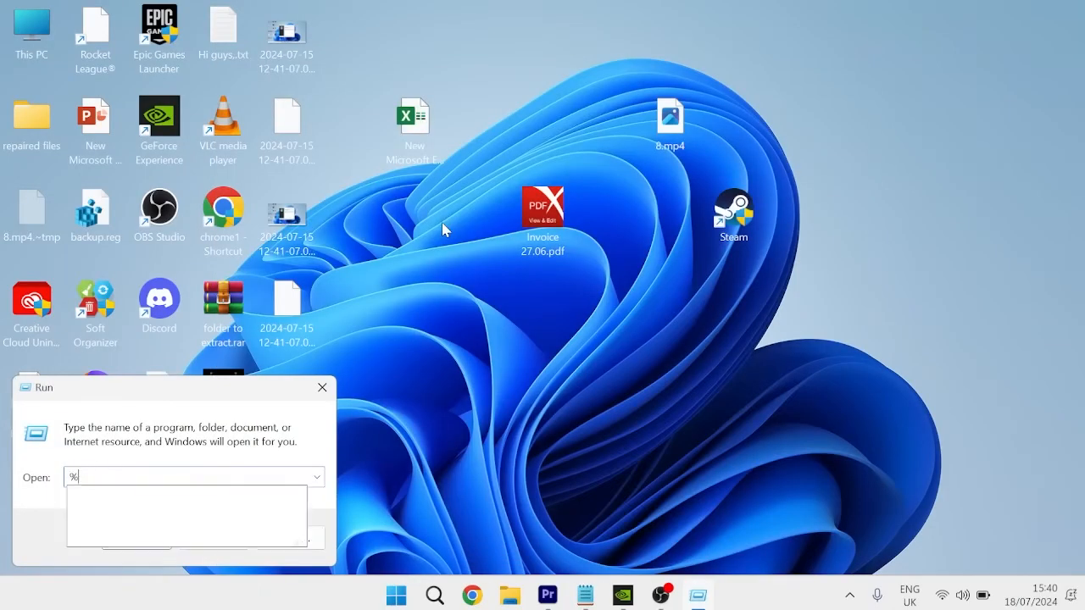
type("localappd")
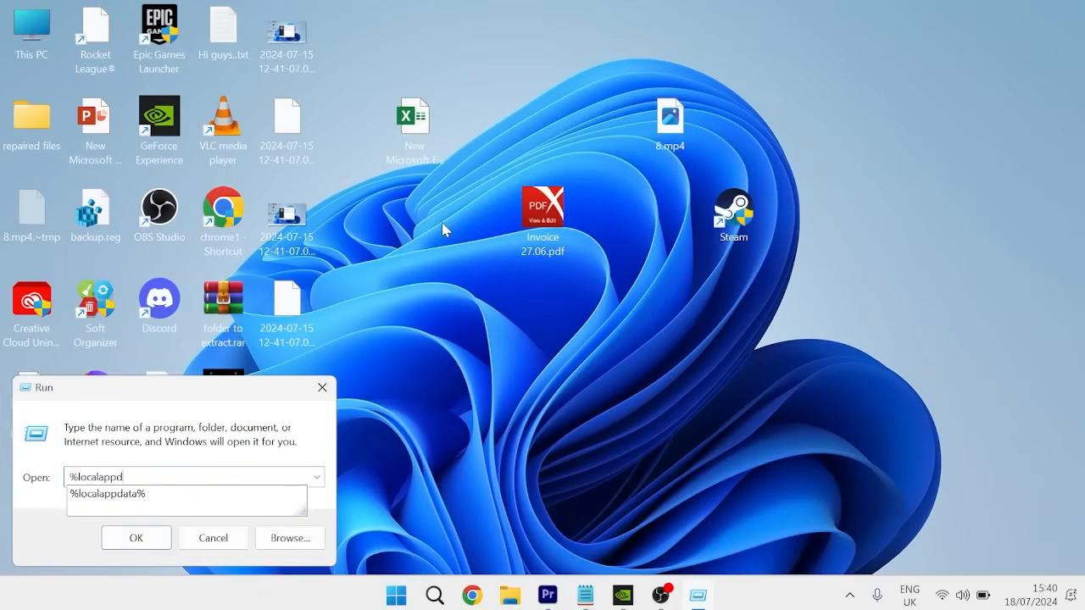
type("ata%")
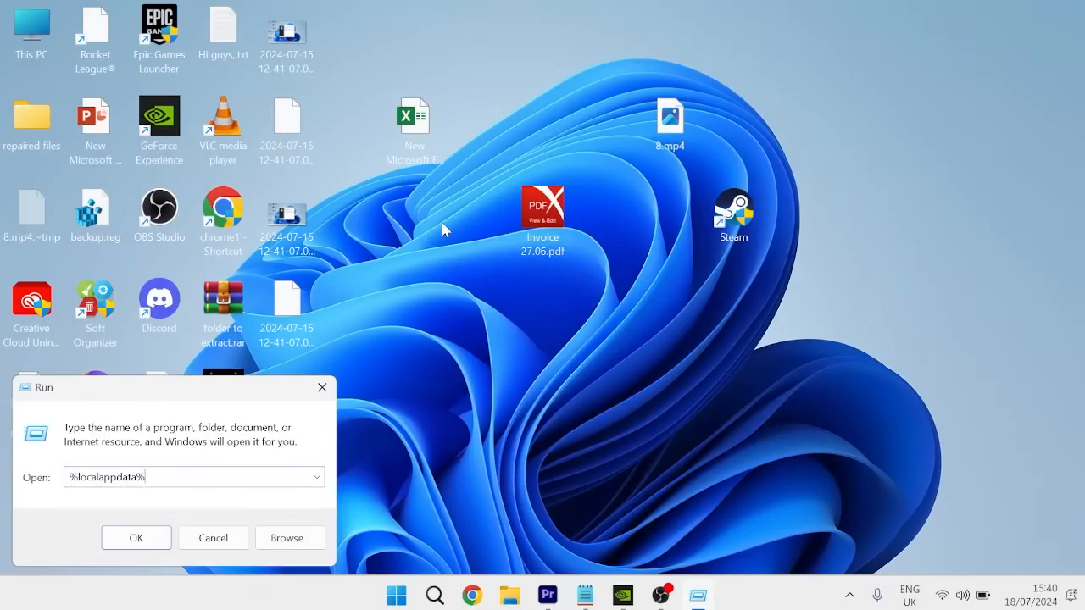
key("Return")
- Open the NVIDIA GeForce Experience folder inside the NVIDIA Corporation folder
scroll(347, 303, "down", 11)
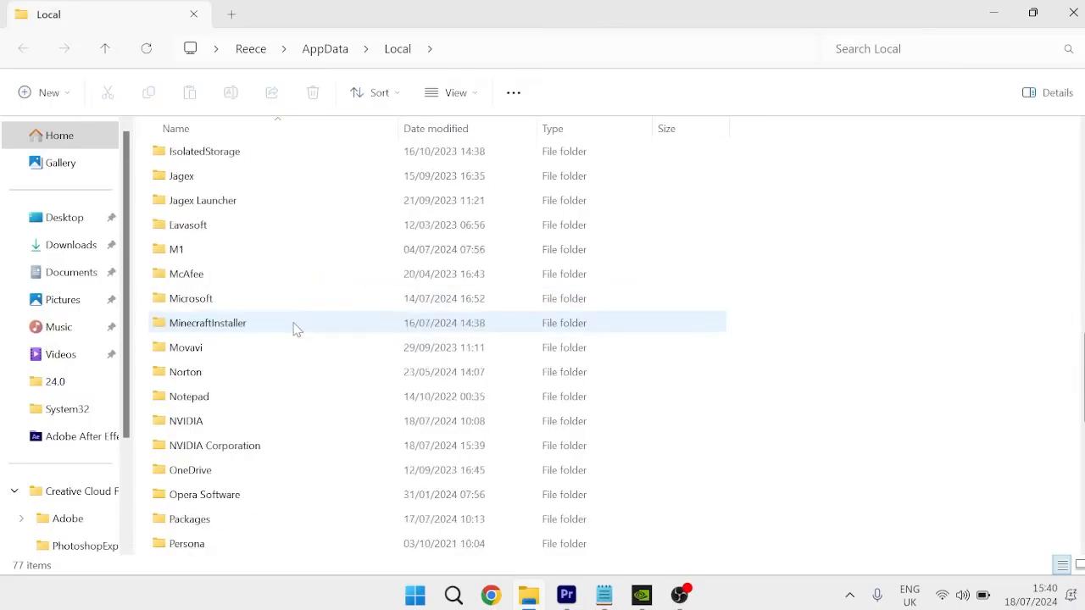
scroll(295, 328, "down", 2)
double_click(270, 293)
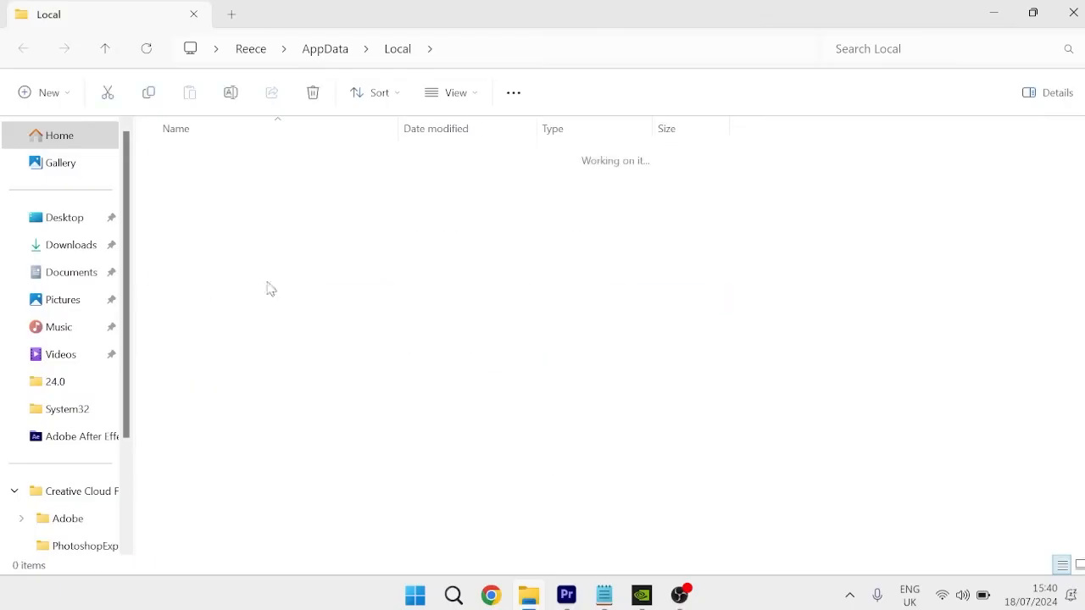
left_click(214, 212)
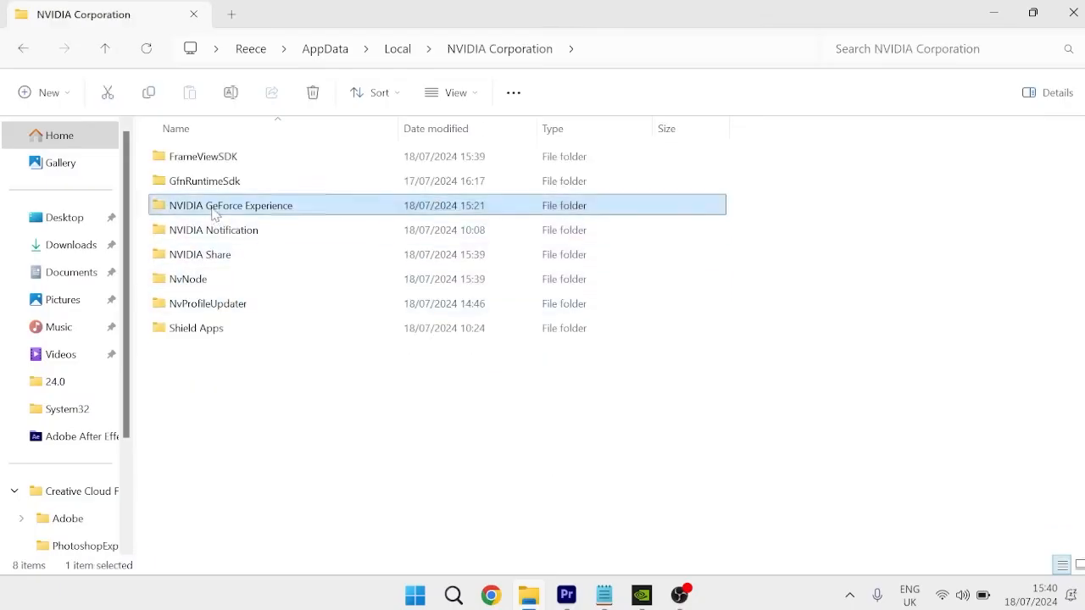
double_click(214, 208)
- Try to delete the CefCache folder from the NVIDIA GeForce Experience folder
left_click(195, 159)
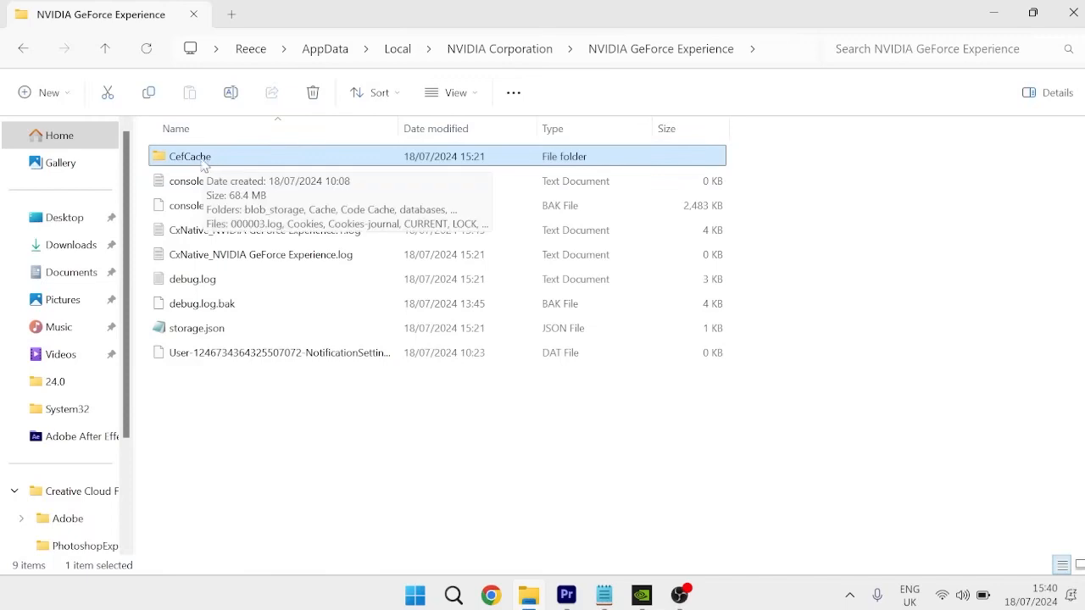
right_click(185, 160)
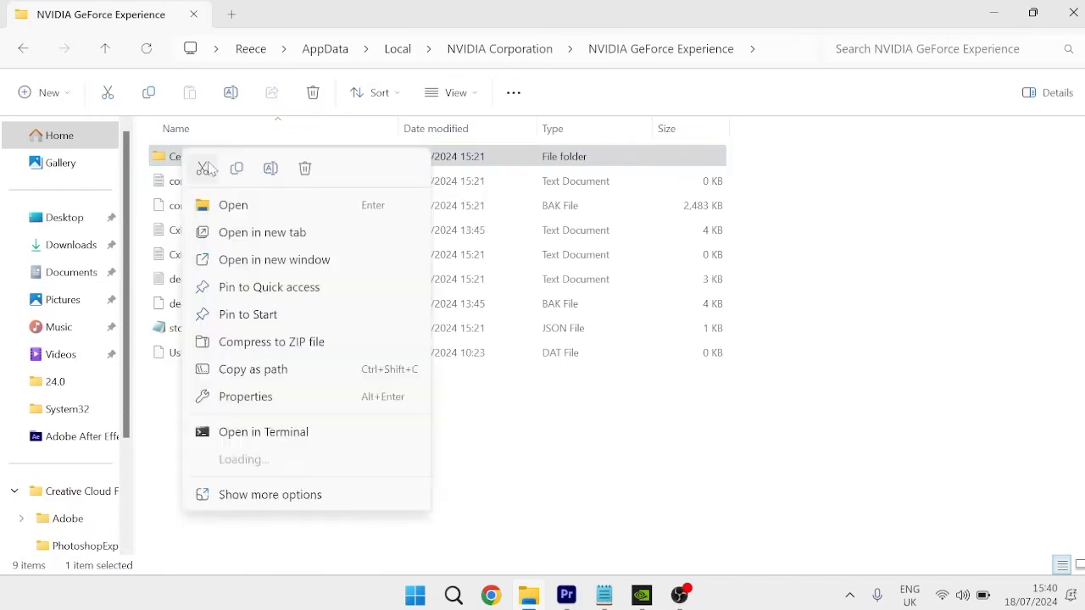
left_click(305, 169)
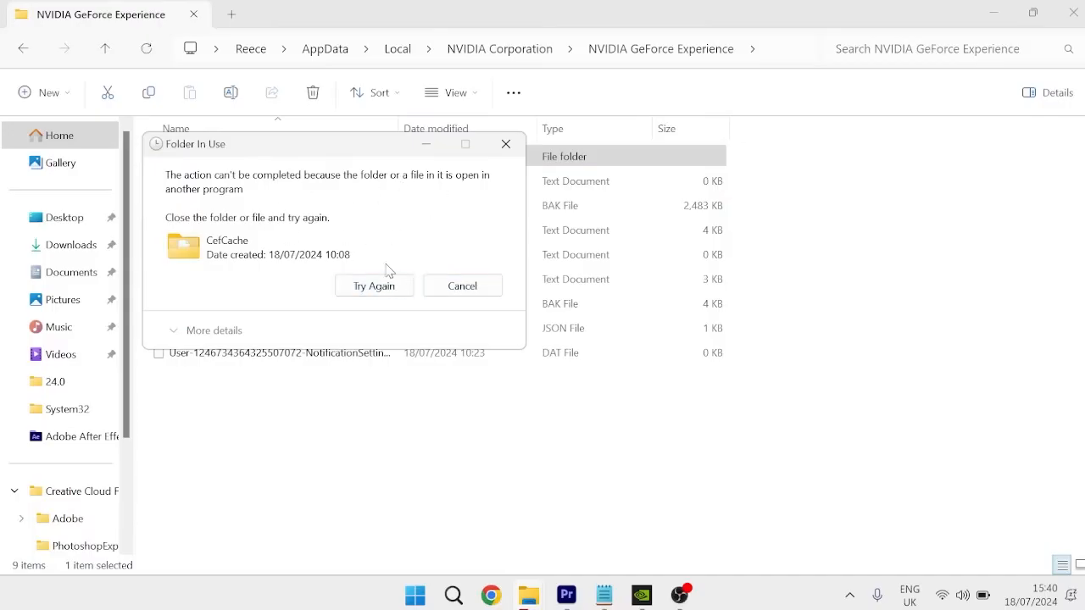
- Exit the NVIDIA background app from the system tray and retry deleting the CefCache folder
left_click(849, 595)
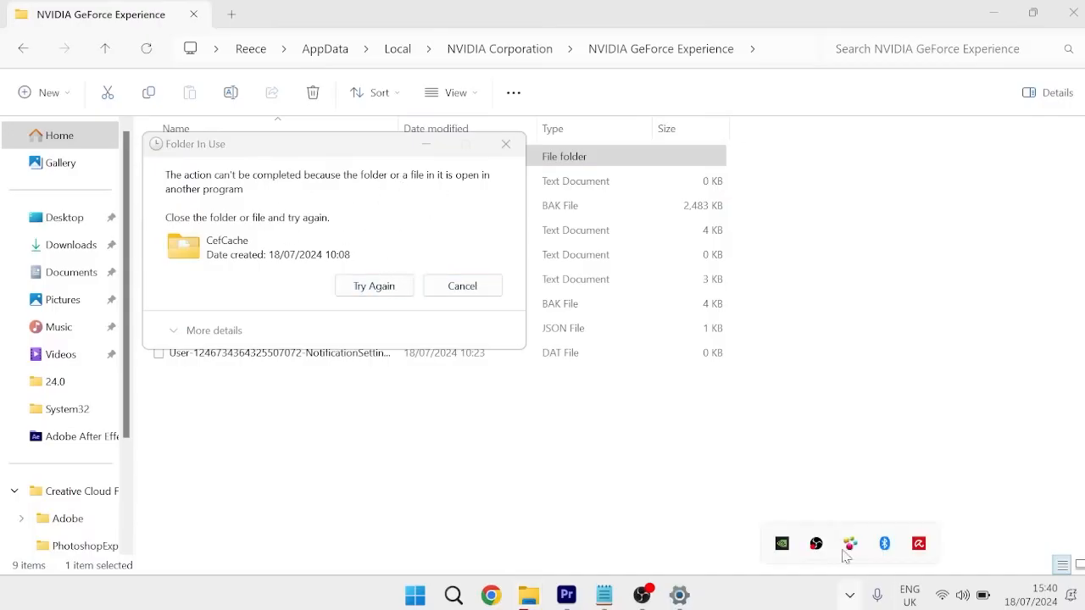
right_click(781, 543)
left_click(822, 530)
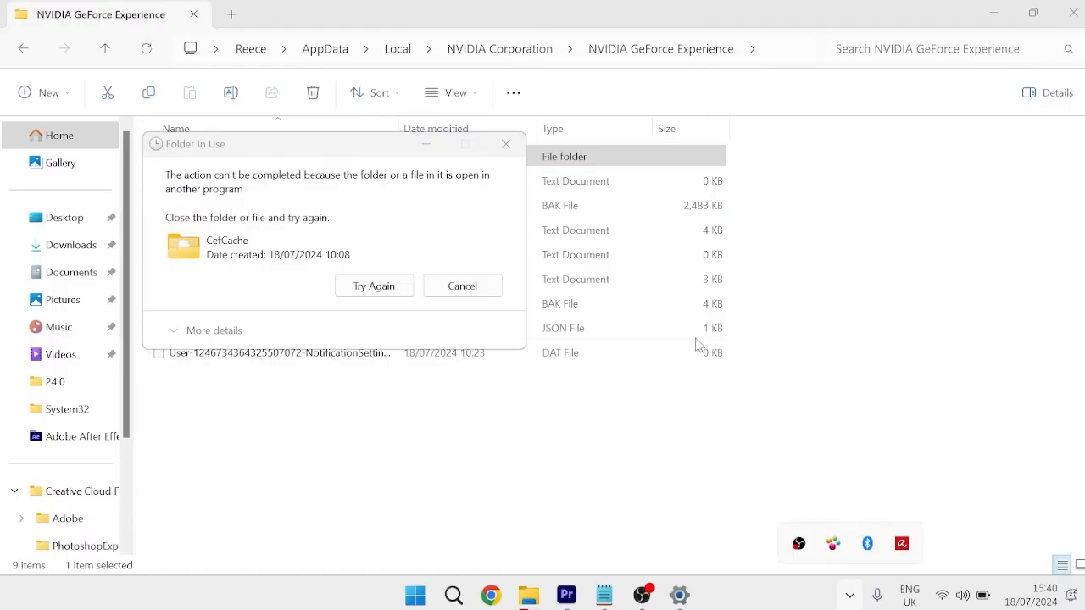
left_click(366, 154)
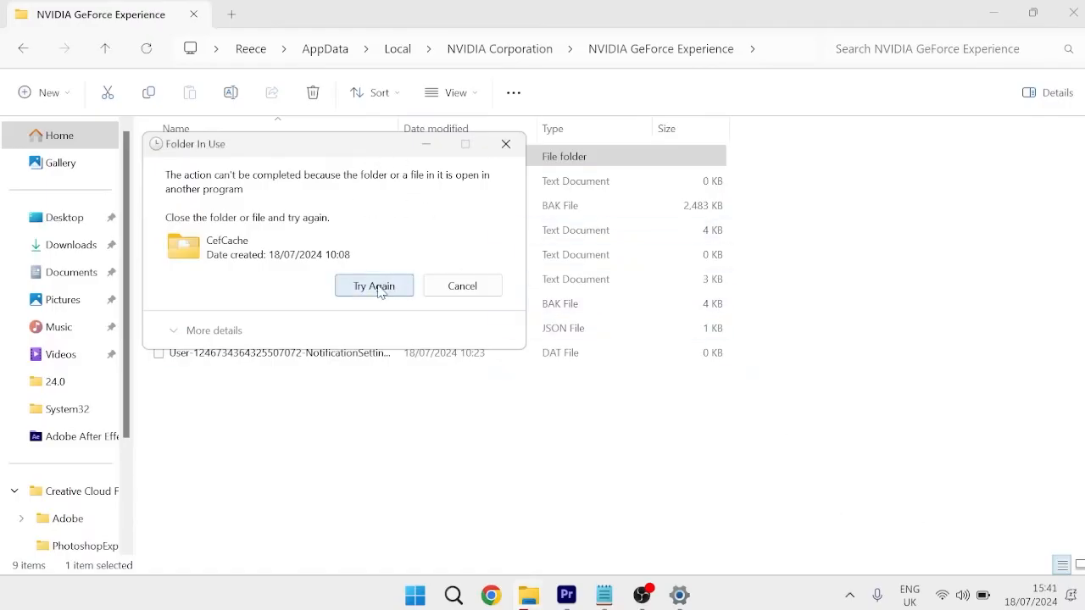
left_click(371, 285)
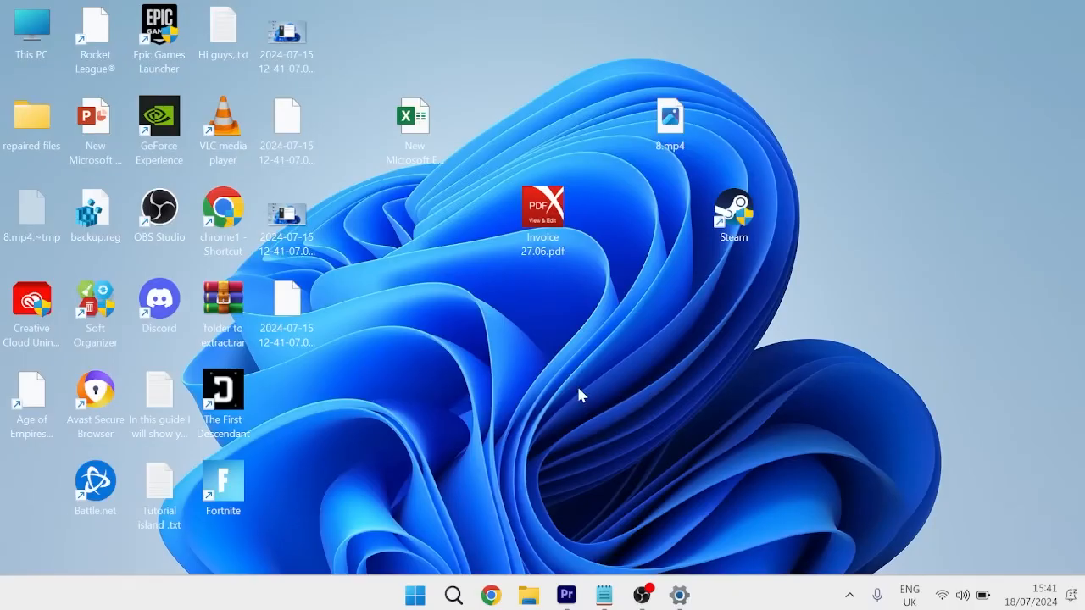
- Open the Windows list of installed apps and search it for "geforce"
key("super")
type("p")
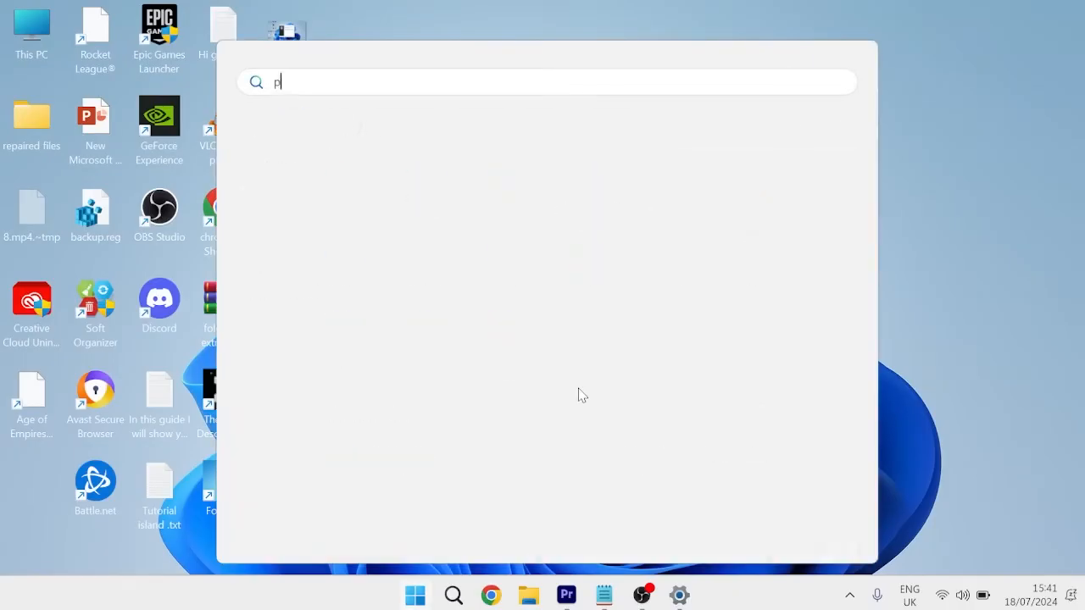
type("rogram")
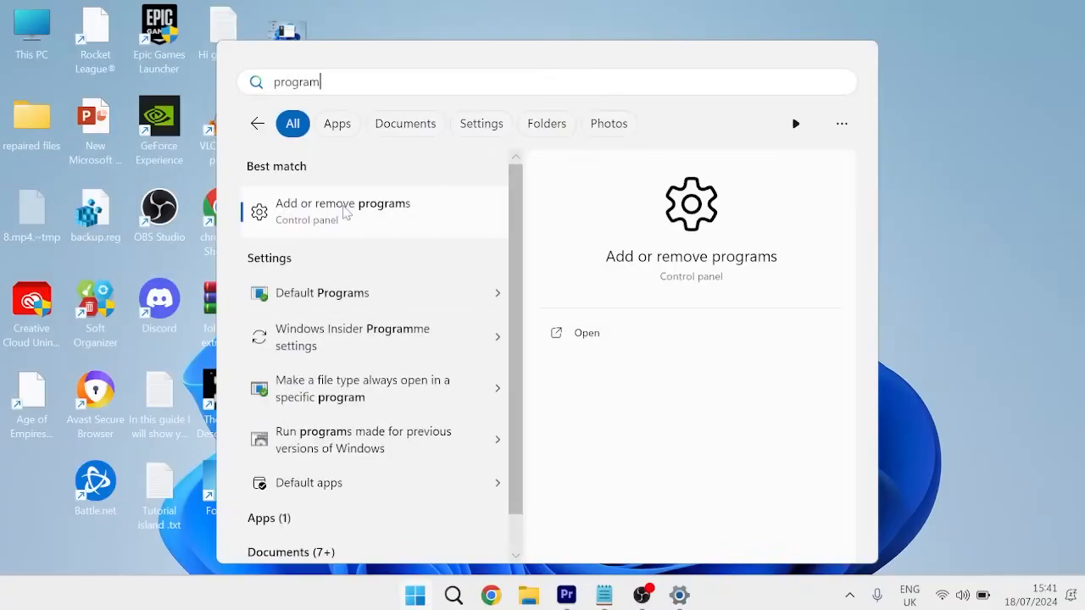
left_click(345, 212)
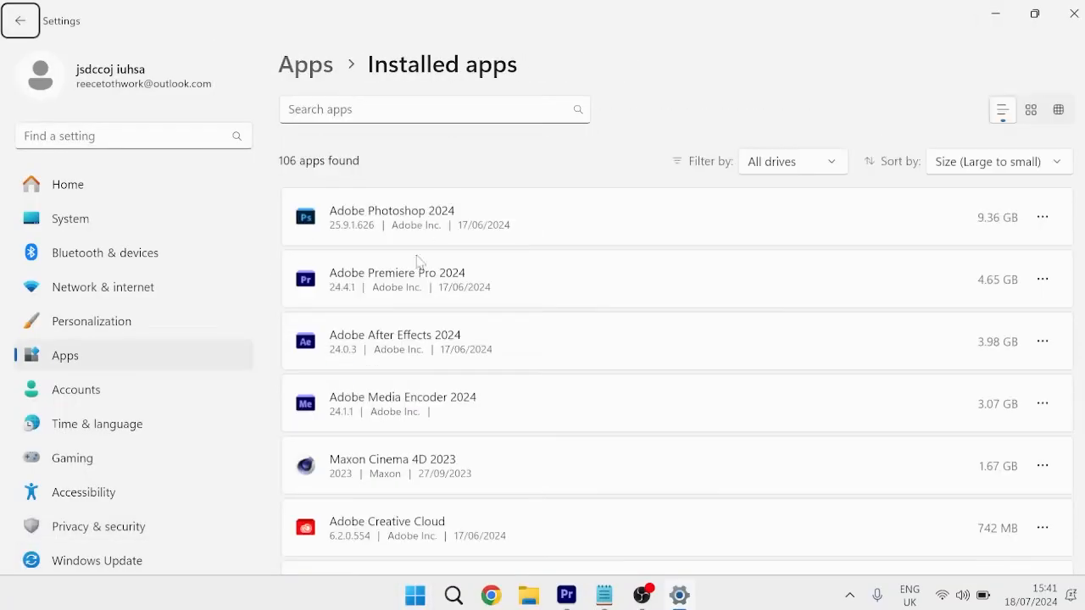
left_click(365, 109)
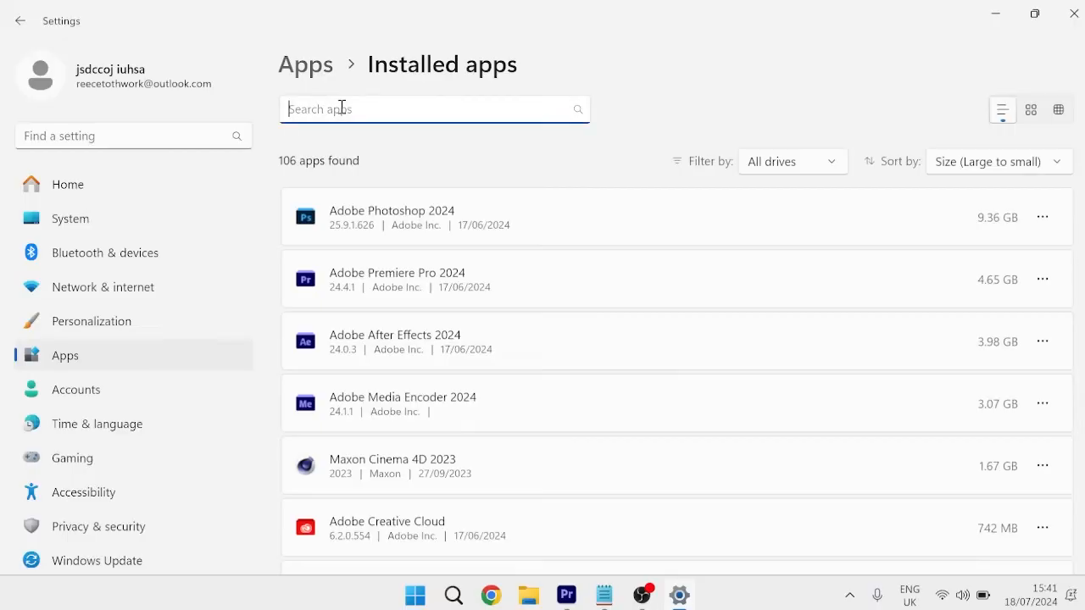
type("geforce")
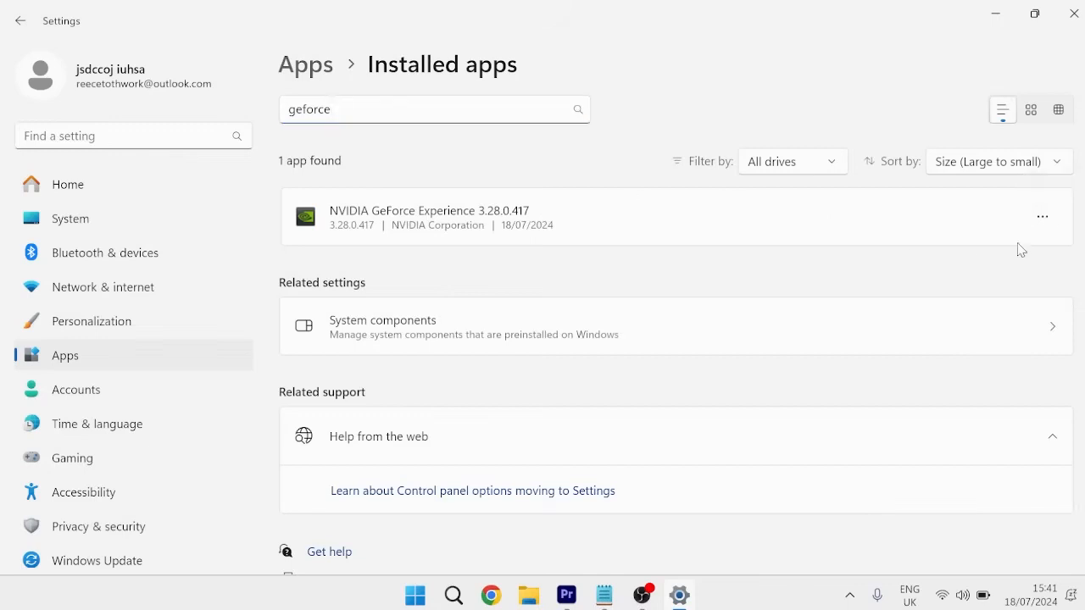
- Uninstall NVIDIA GeForce Experience 3.28.0.417 and close the uninstaller when it finishes
left_click(1044, 218)
left_click(881, 284)
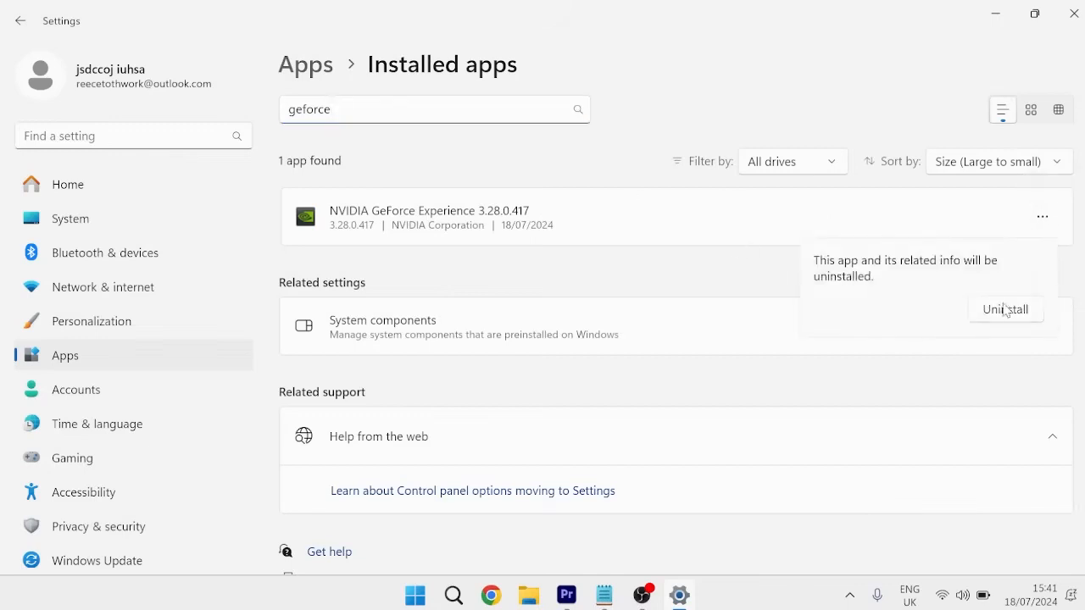
left_click(997, 310)
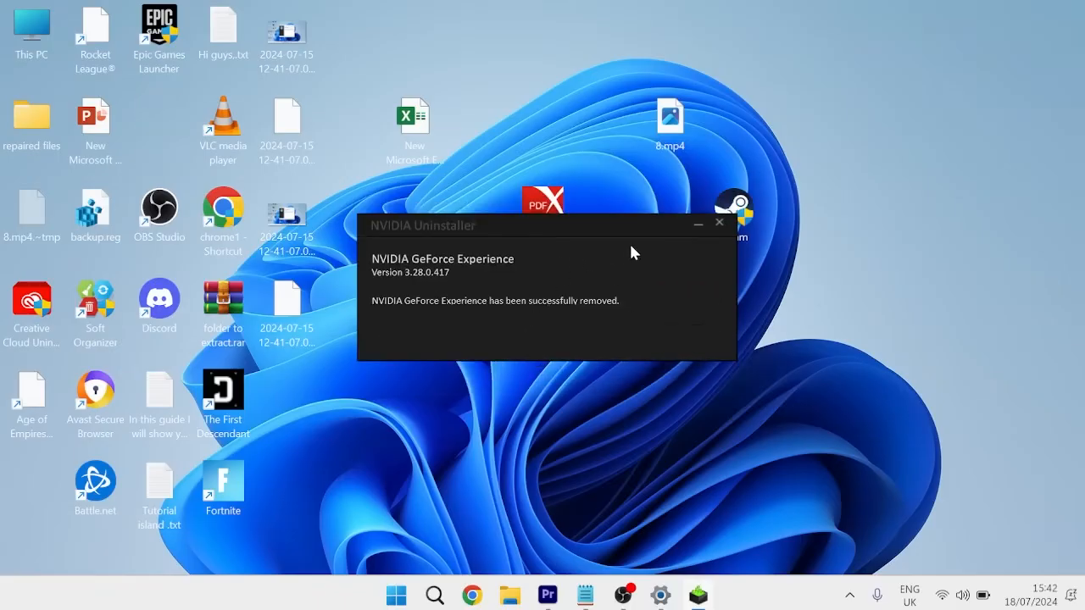
left_click(719, 222)
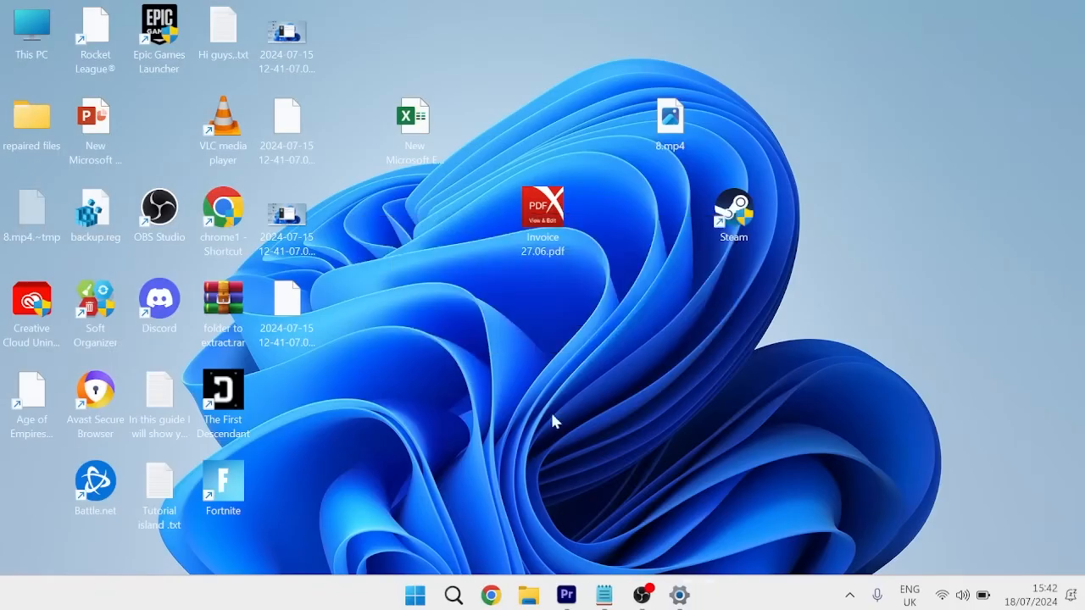
- Switch to Google Chrome, search Google for "geforce download experience" and open NVIDIA's Download GeForce Experience page
left_click(497, 598)
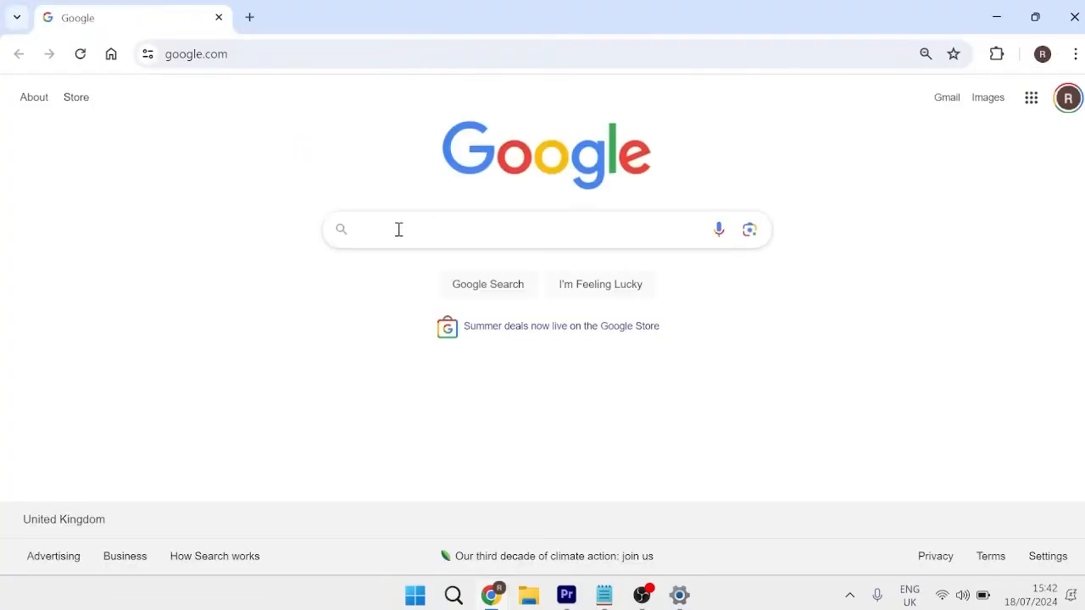
type("geforce d")
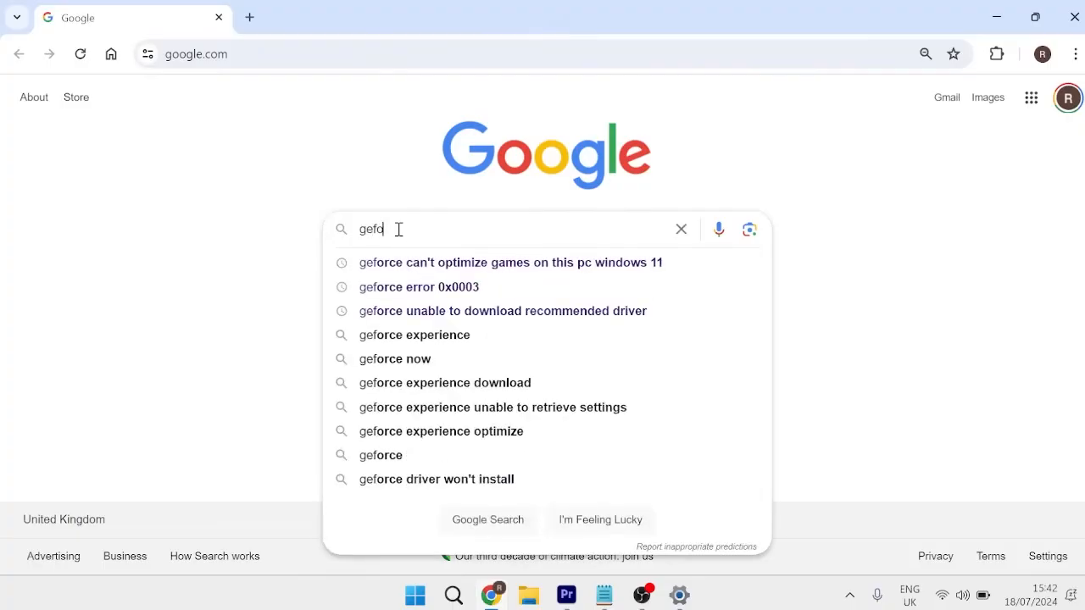
type("load experience")
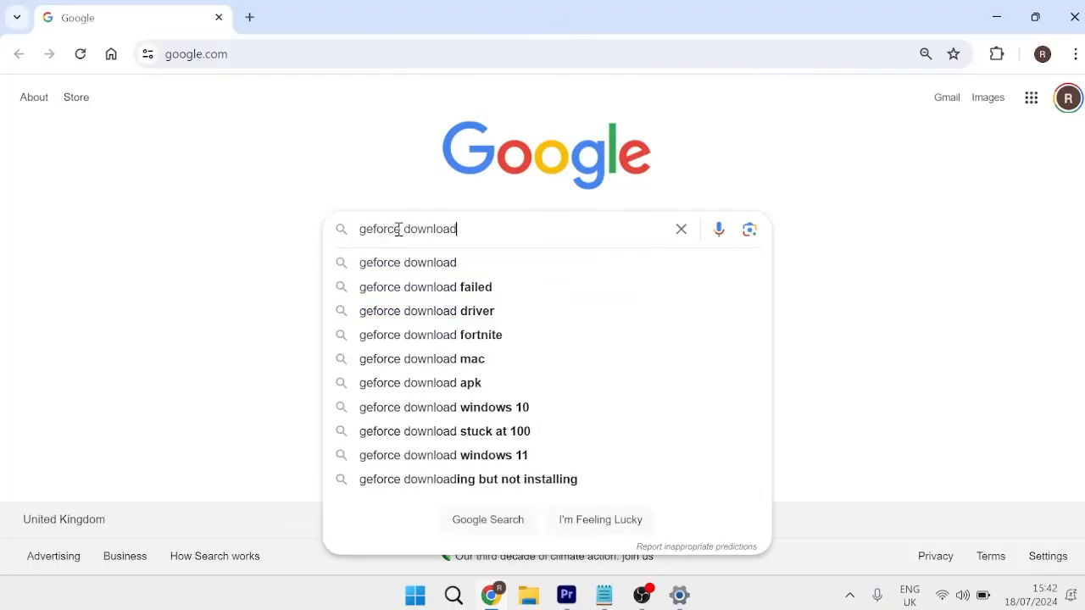
key("Return")
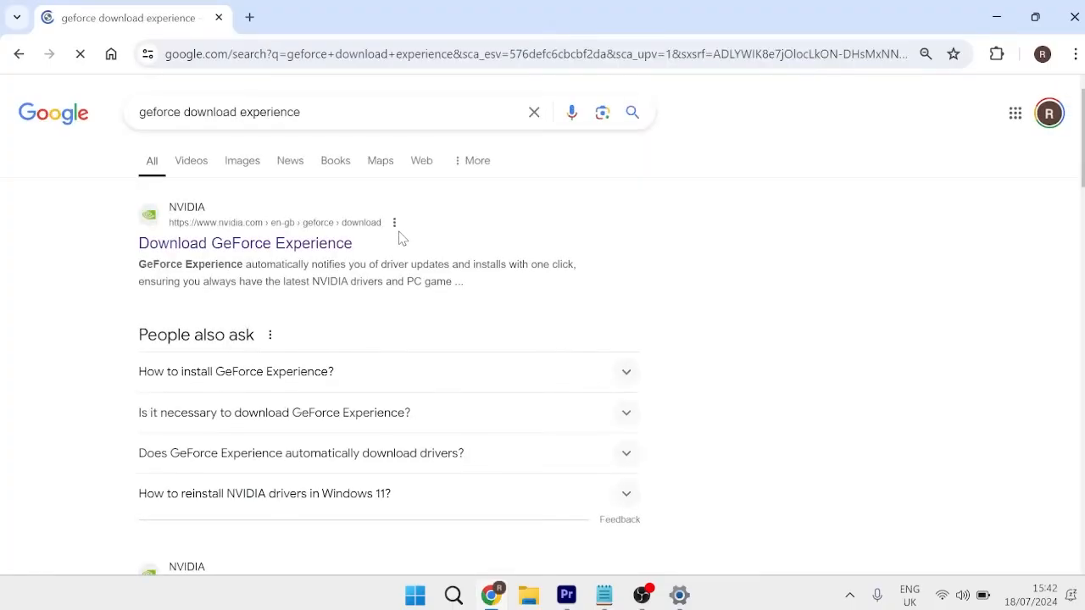
left_click(252, 245)
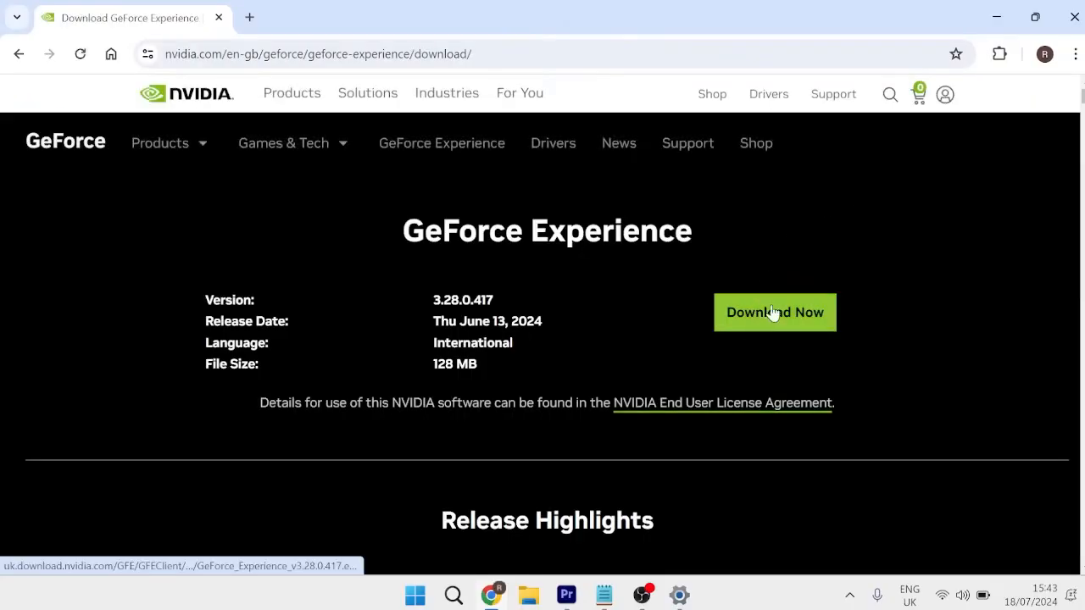
- Download the GeForce Experience installer and launch the downloaded file
left_click(773, 314)
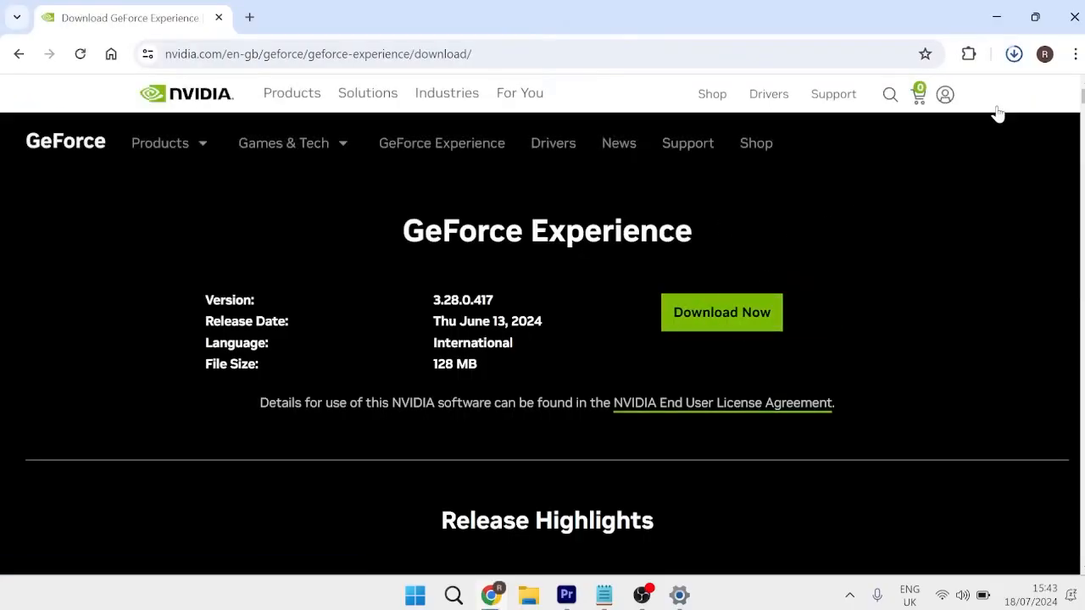
left_click(1017, 58)
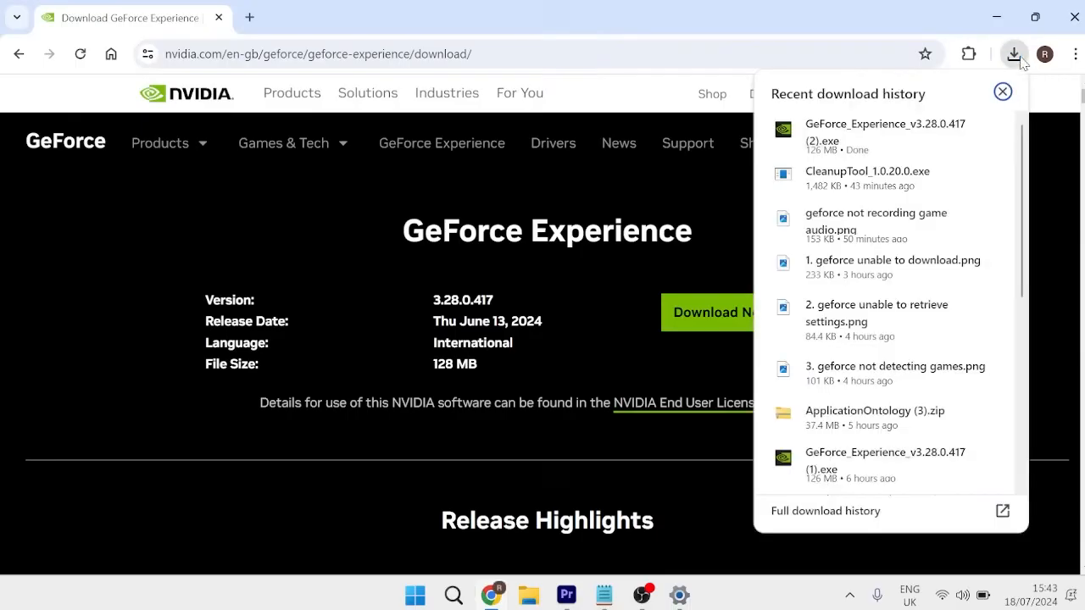
left_click(857, 129)
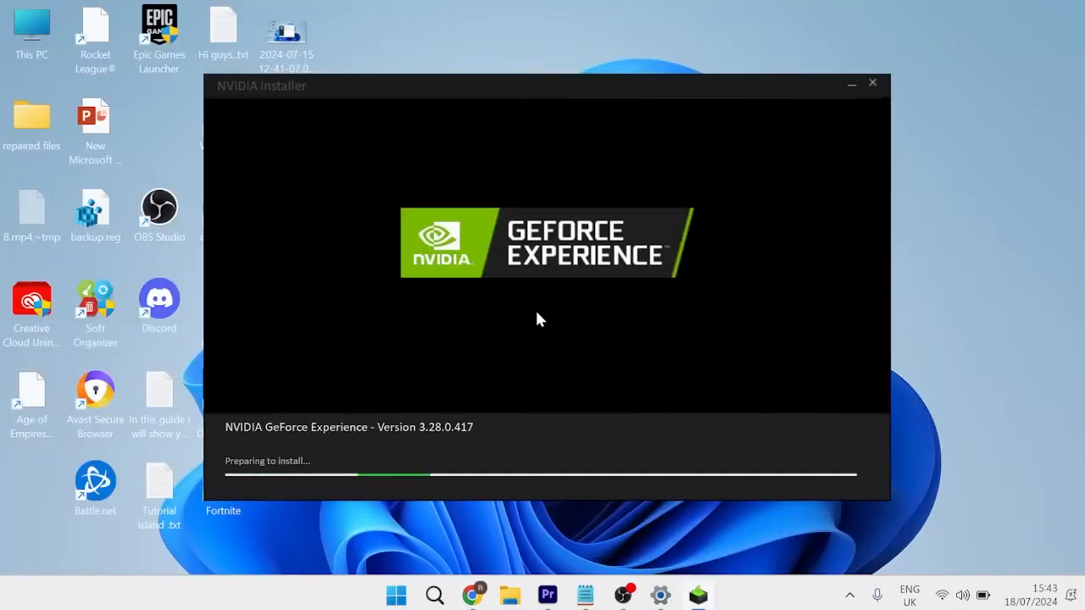